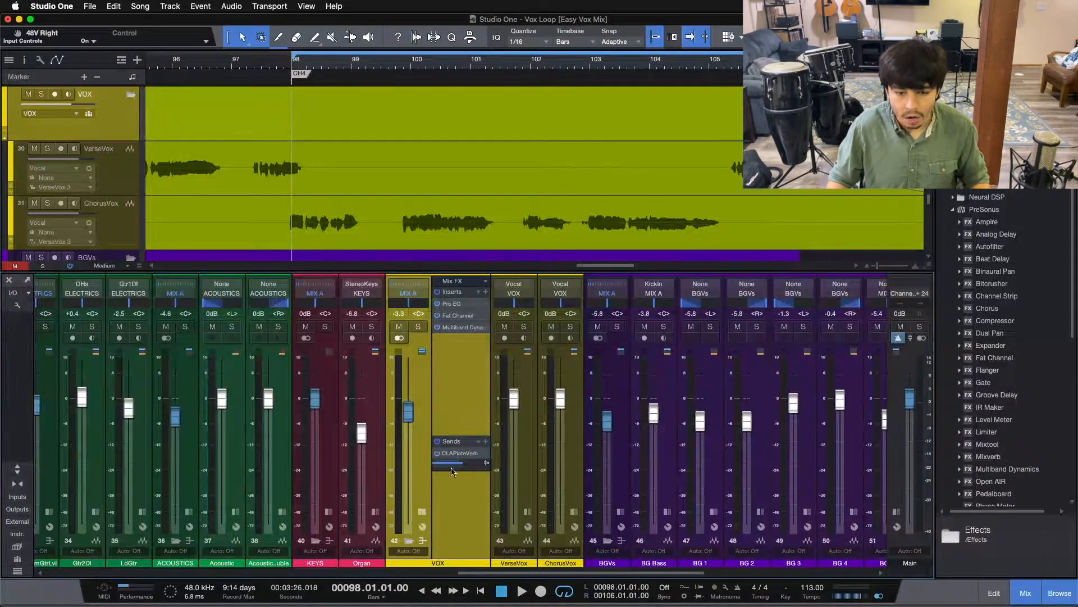
- Add a bus channel beside CLAPlateVerb, name it 1/4Delay and colour it white
{"action": "left_click_drag", "start_coordinate": [476, 577], "coordinate": [651, 577]}
{"action": "left_click", "coordinate": [779, 482]}
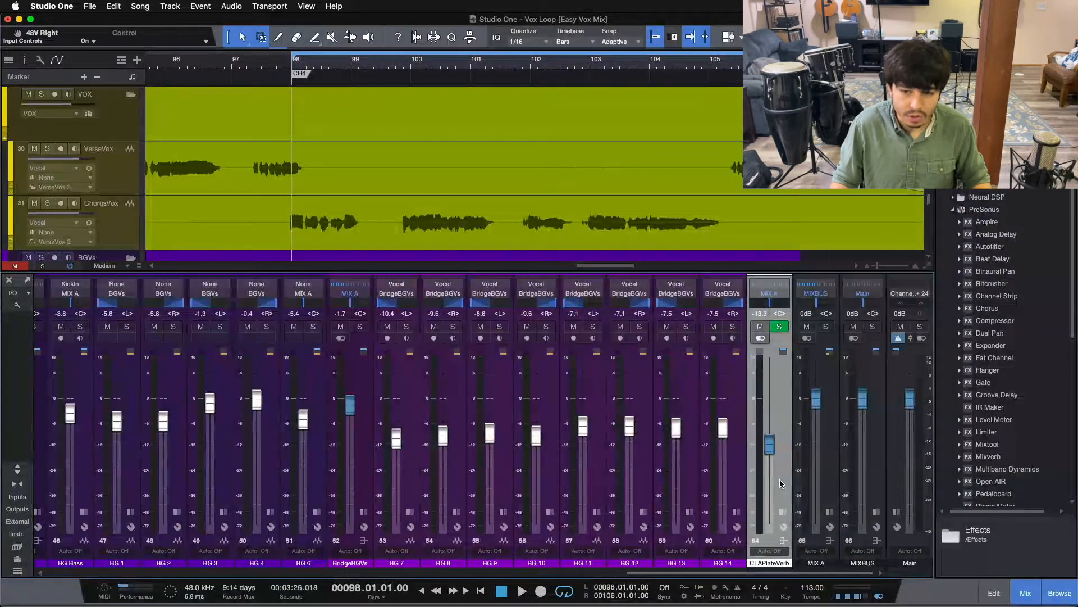
{"action": "right_click", "coordinate": [779, 471]}
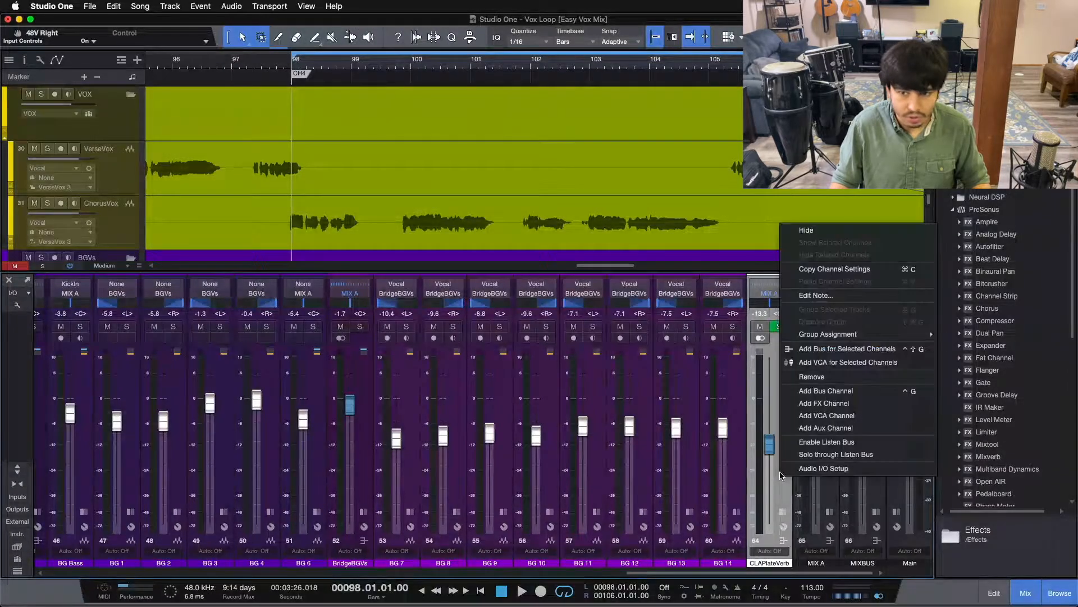
{"action": "left_click", "coordinate": [830, 391]}
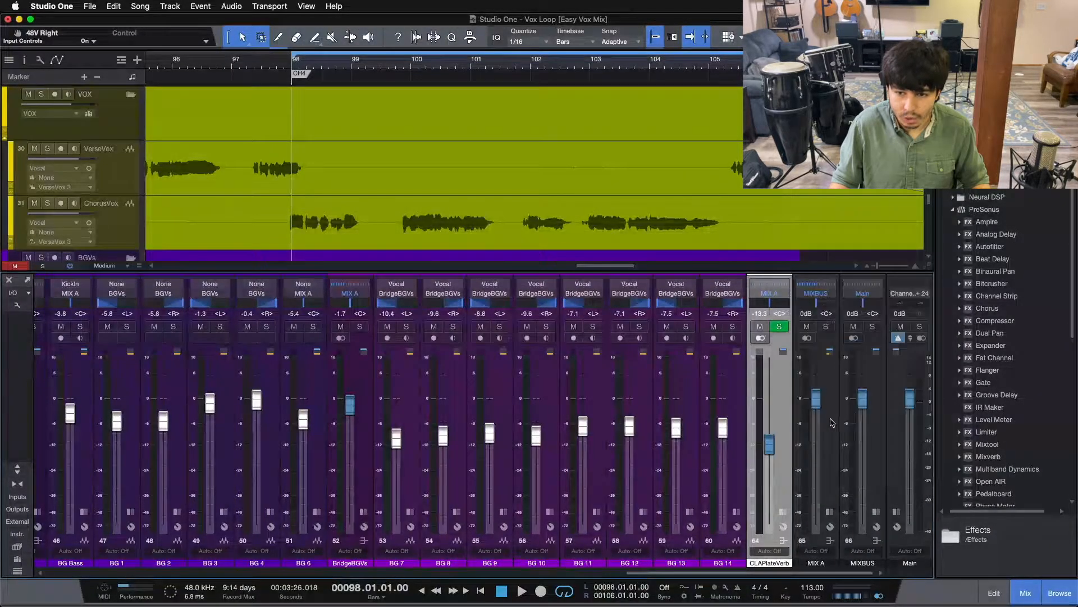
{"action": "double_click", "coordinate": [770, 564]}
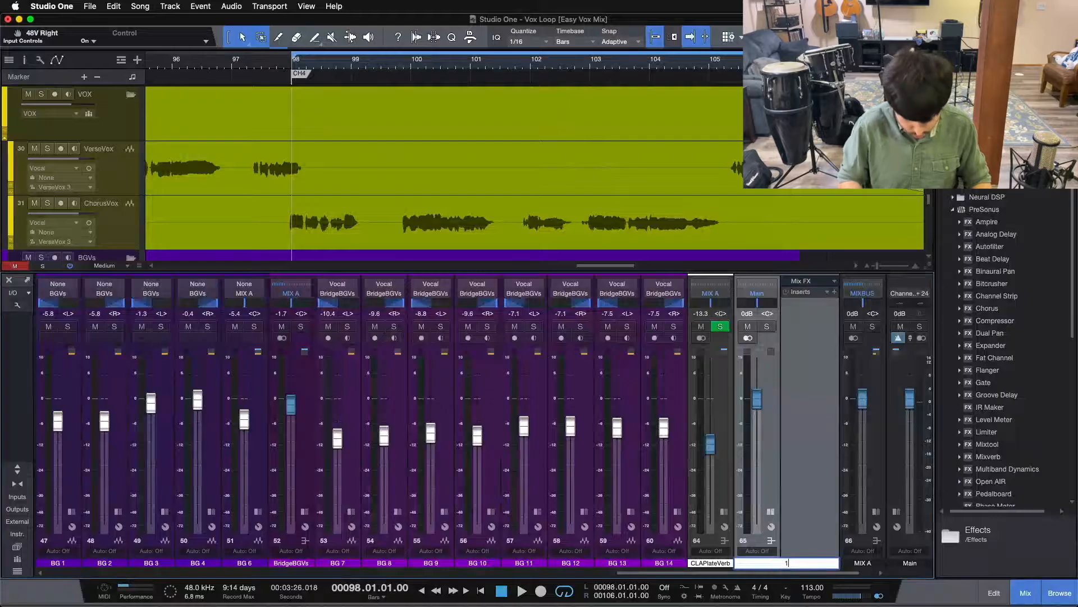
{"action": "type", "text": "1/4"}
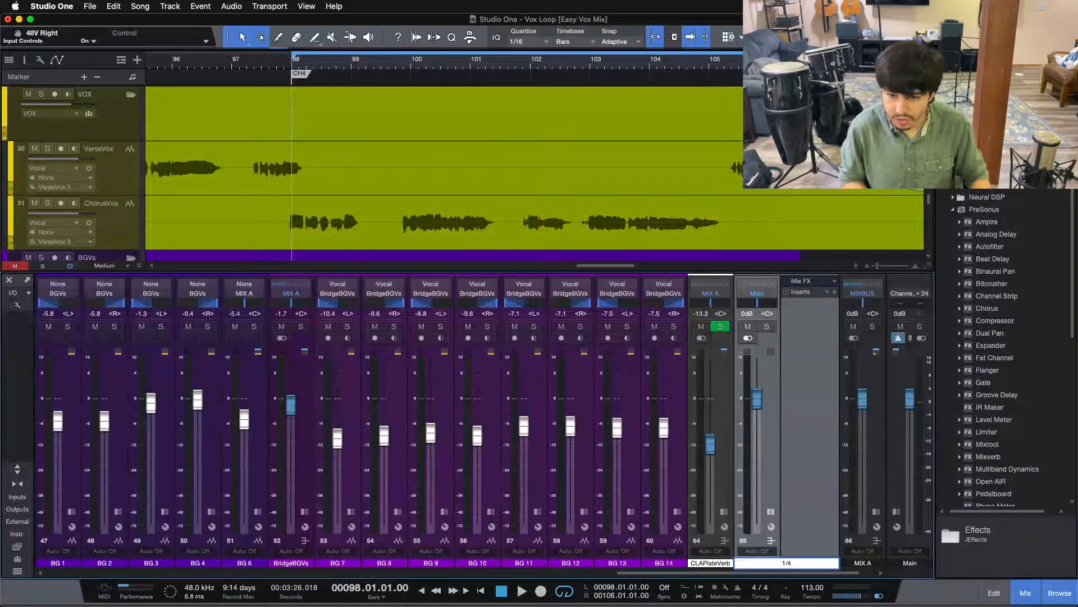
{"action": "type", "text": "De"}
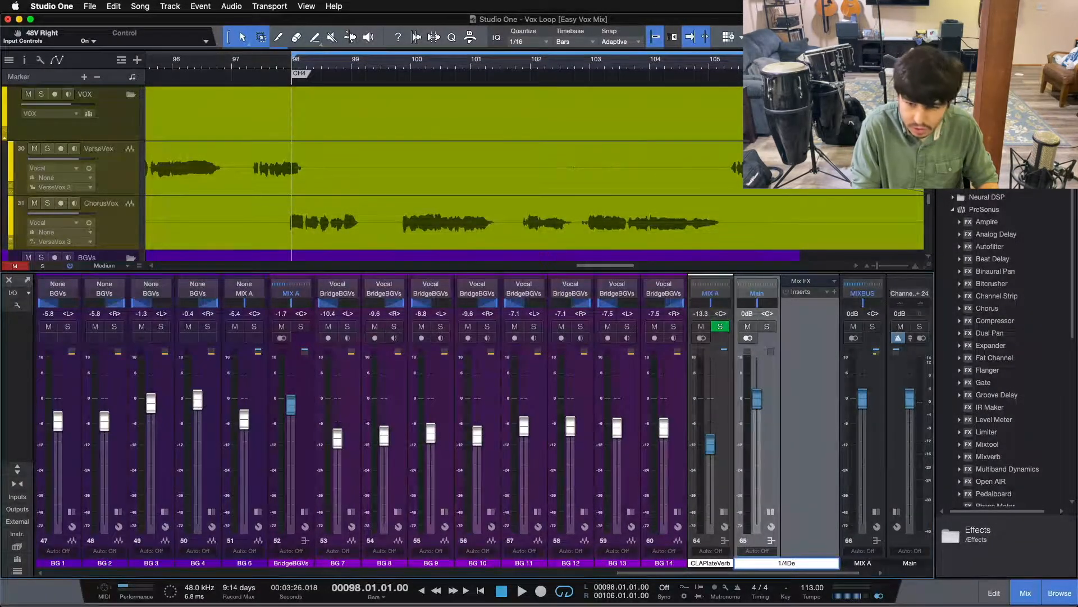
{"action": "type", "text": "lay"}
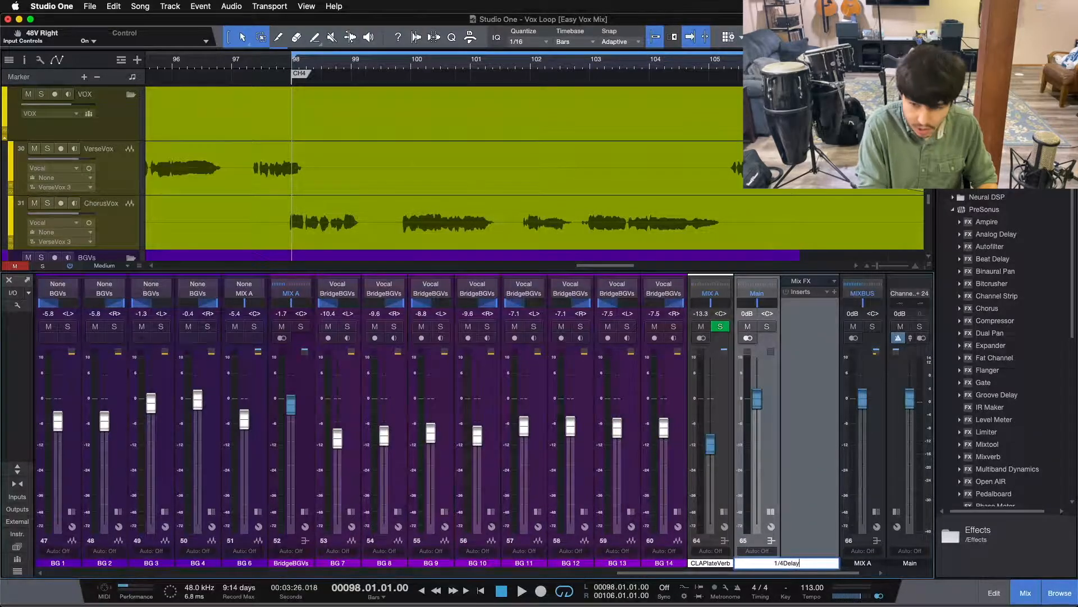
{"action": "key", "text": "Return"}
{"action": "left_click", "coordinate": [770, 566]}
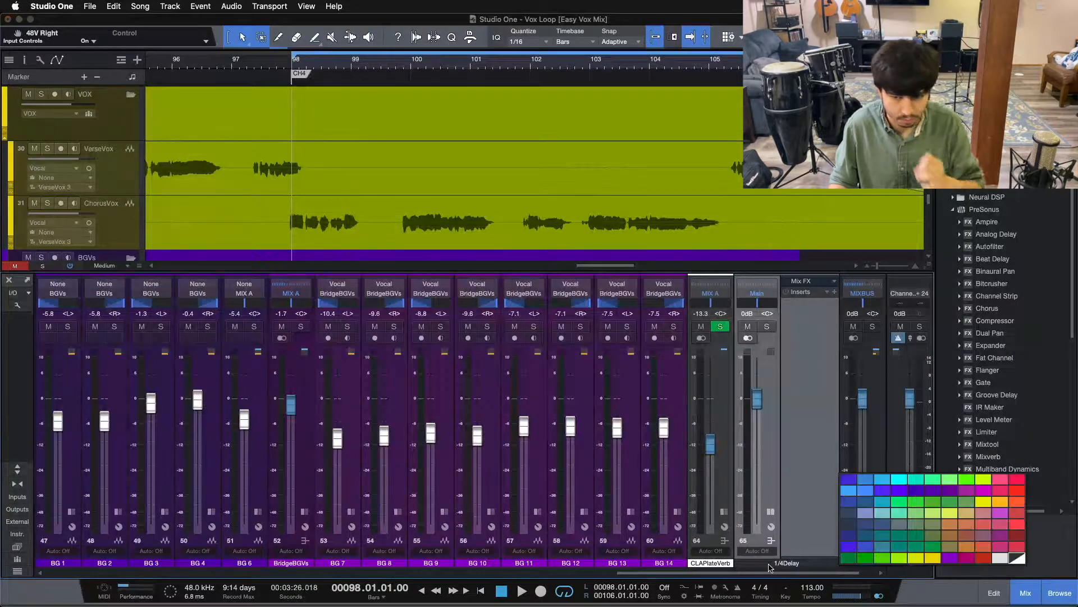
{"action": "left_click", "coordinate": [767, 340]}
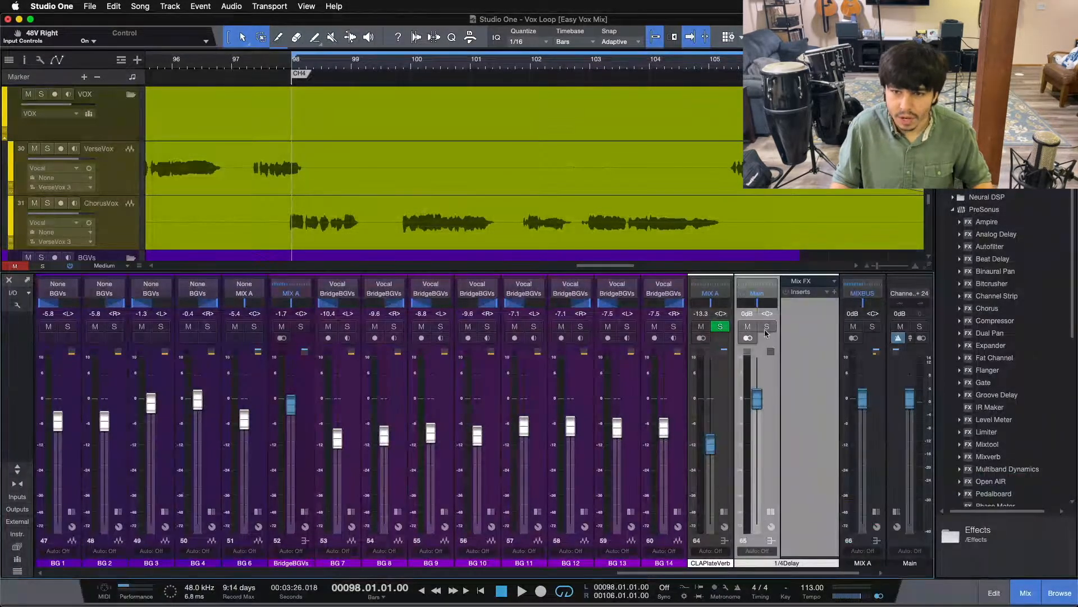
- Route the 1/4Delay bus output to MIX A and put the bus in Solo Safe
{"action": "left_click", "coordinate": [757, 293]}
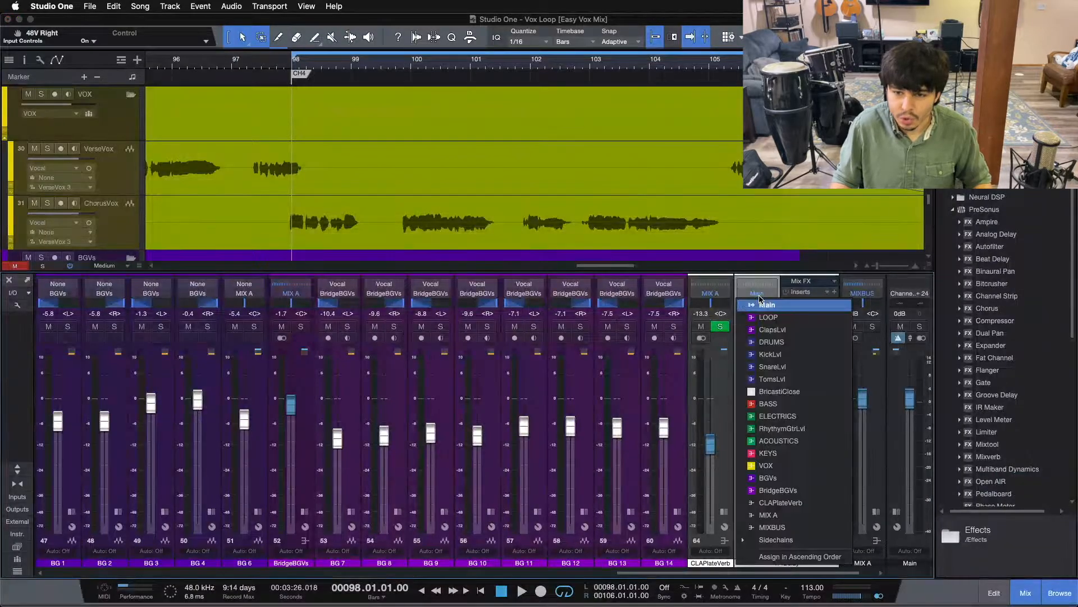
{"action": "left_click", "coordinate": [769, 514]}
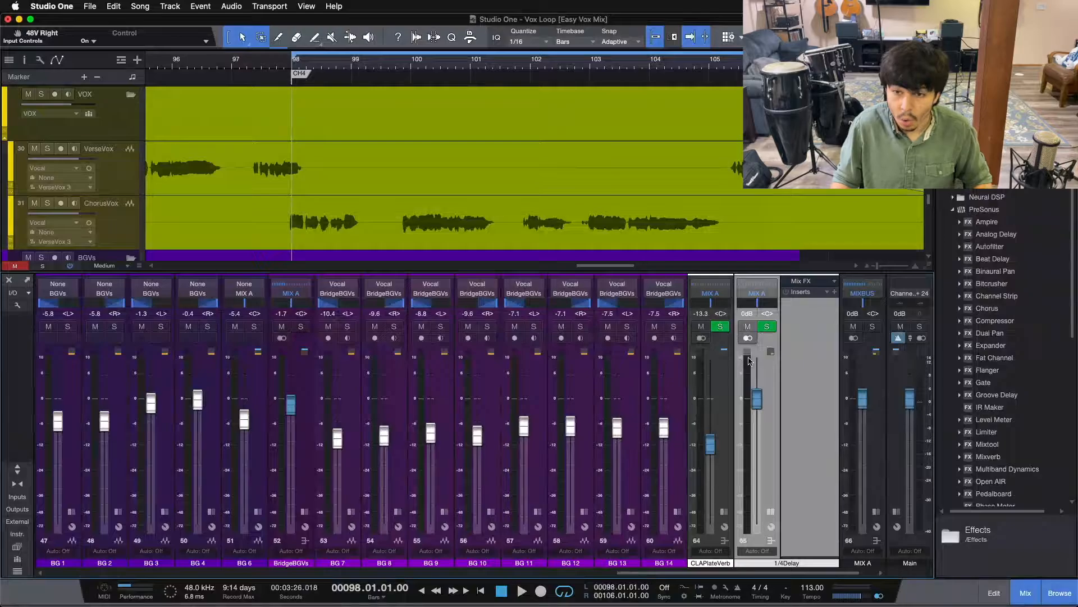
{"action": "left_click", "coordinate": [769, 327]}
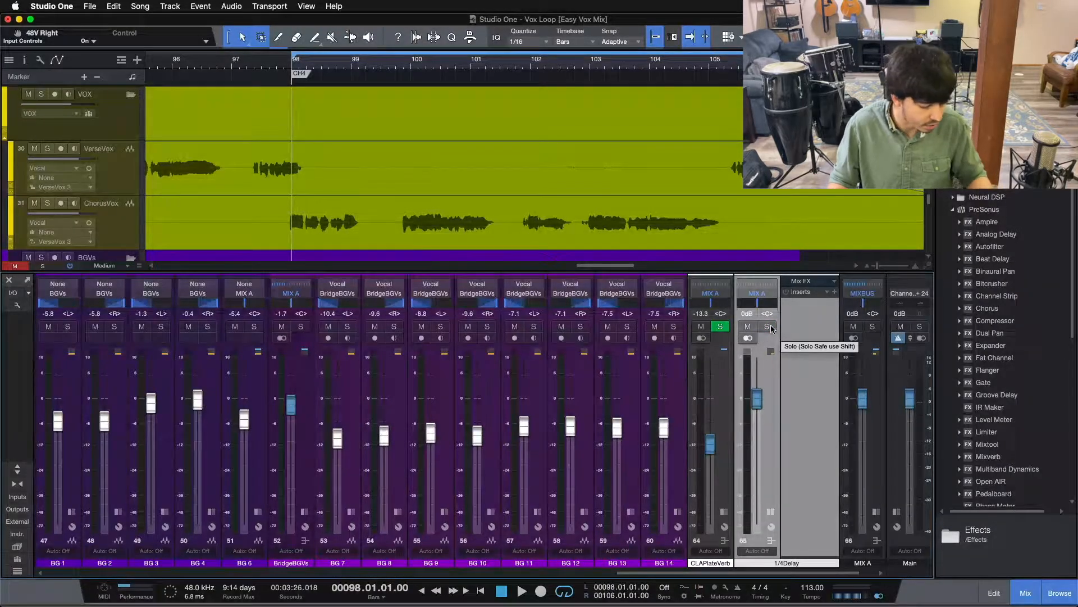
{"action": "left_click", "coordinate": [769, 328]}
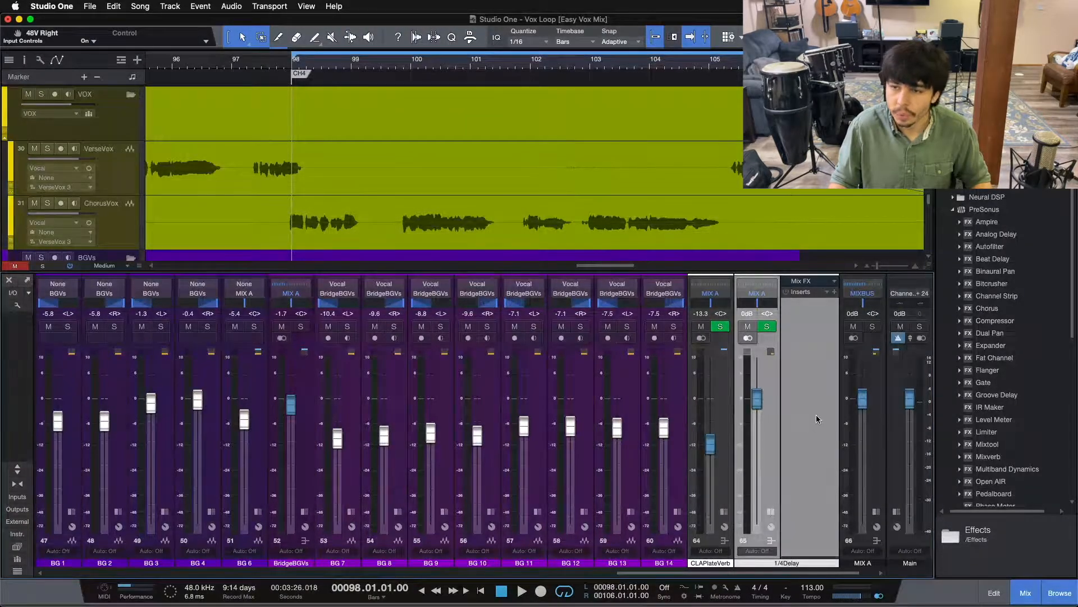
- Load the Stereo 1/4 Delay FX chain on the 1/4Delay bus and inspect its splitter routing to the two Analog Delays
{"action": "left_click", "coordinate": [830, 292]}
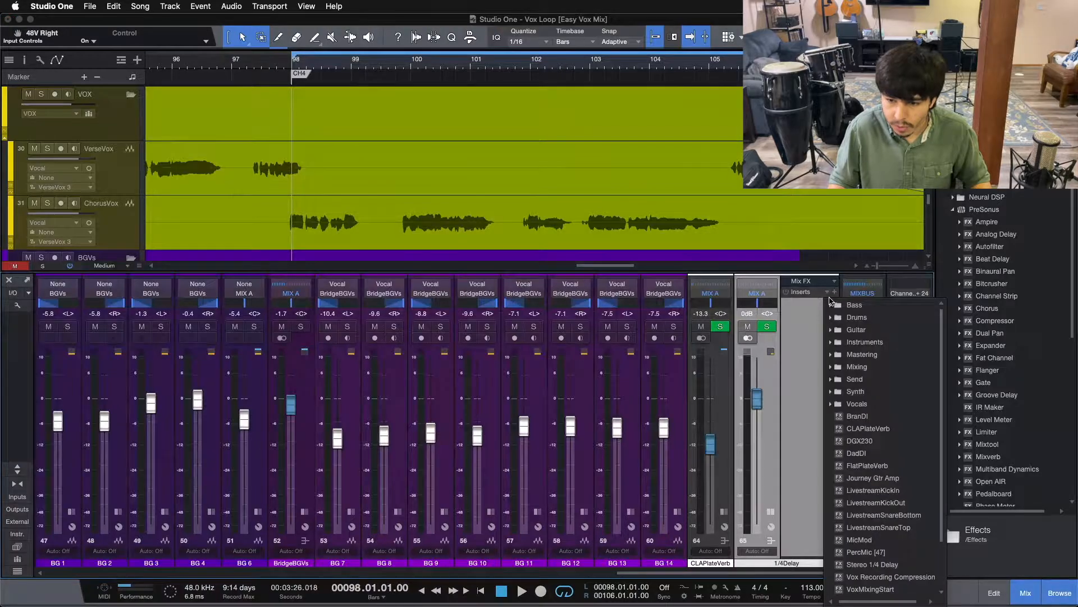
{"action": "left_click", "coordinate": [871, 565]}
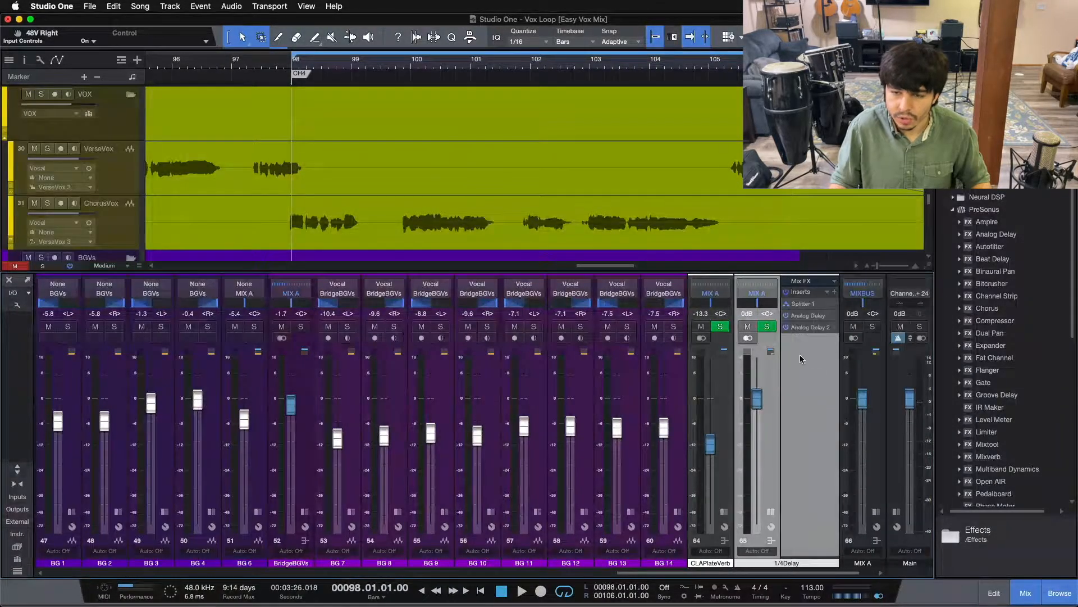
{"action": "left_click", "coordinate": [809, 316]}
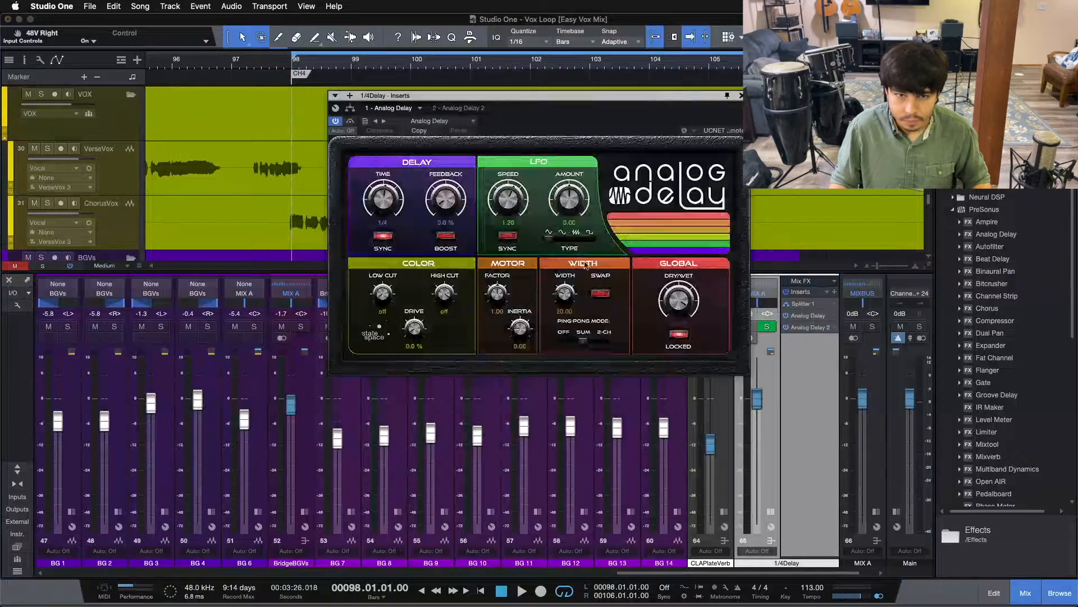
{"action": "left_click_drag", "start_coordinate": [484, 116], "coordinate": [484, 246]}
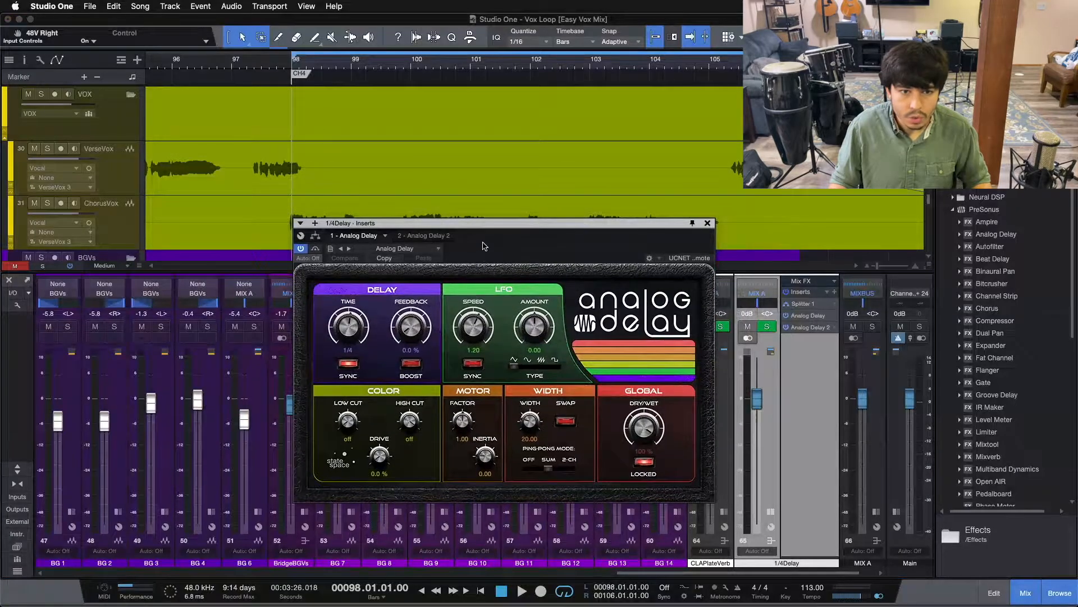
{"action": "left_click", "coordinate": [315, 236]}
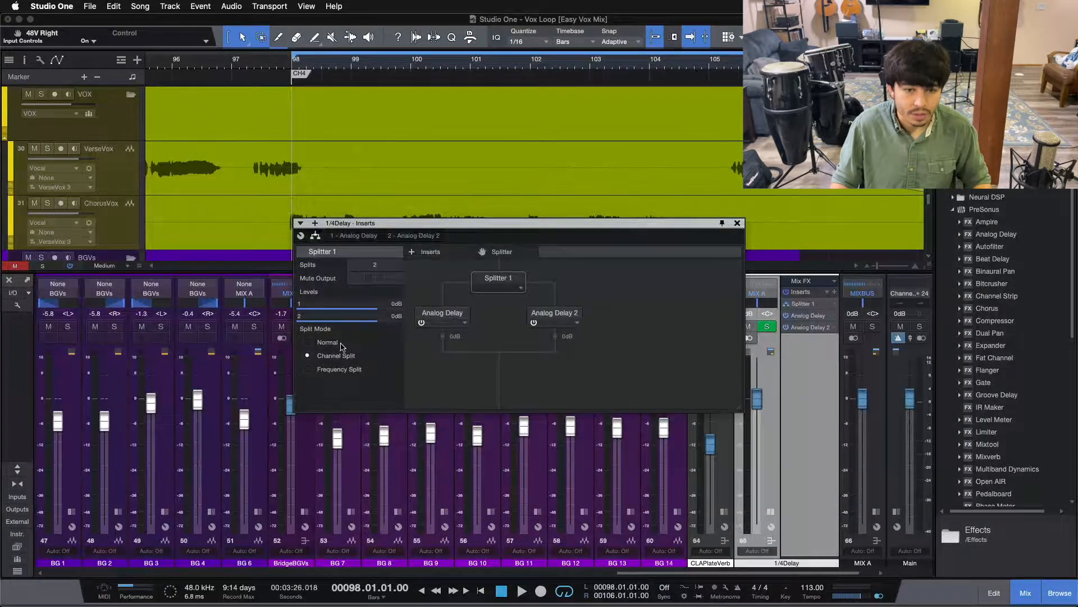
{"action": "left_click", "coordinate": [439, 319]}
{"action": "left_click", "coordinate": [555, 319]}
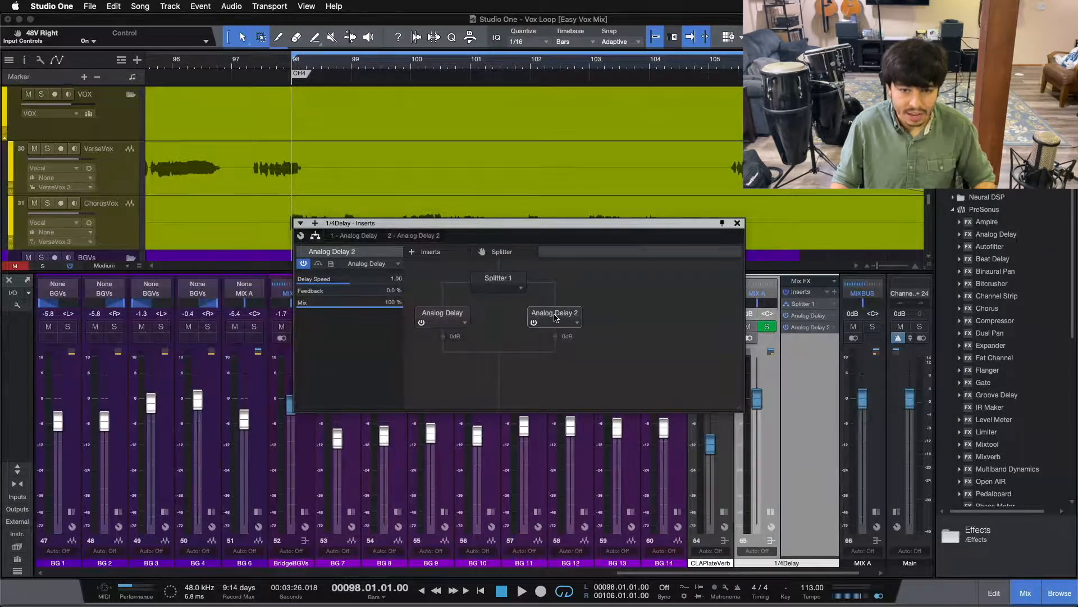
- Turn off tempo sync on the first Analog Delay and set its delay time to 521 ms
{"action": "double_click", "coordinate": [433, 316]}
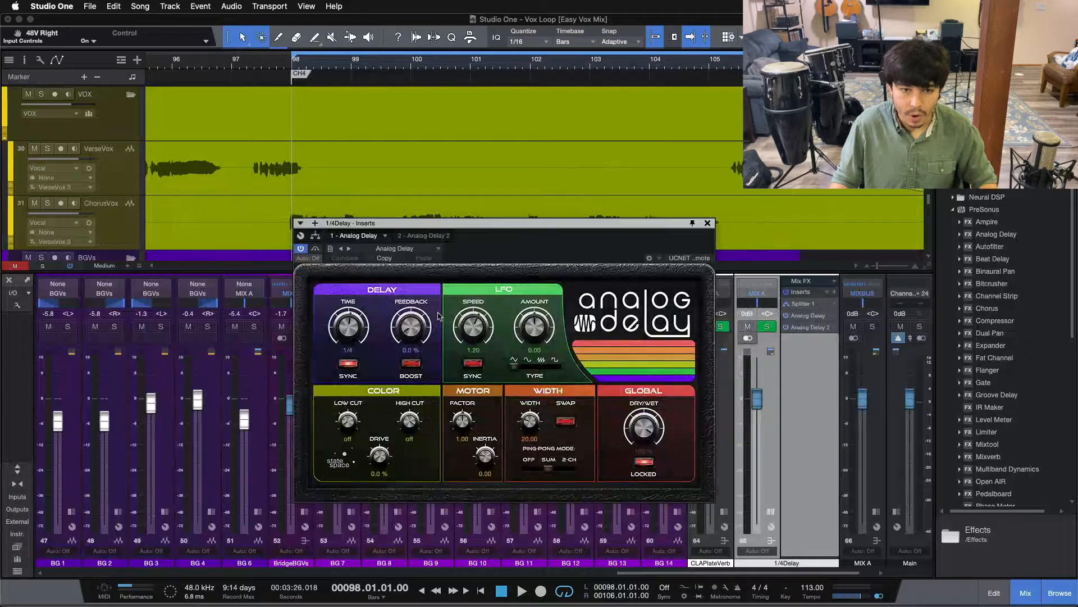
{"action": "left_click_drag", "start_coordinate": [509, 245], "coordinate": [468, 274]}
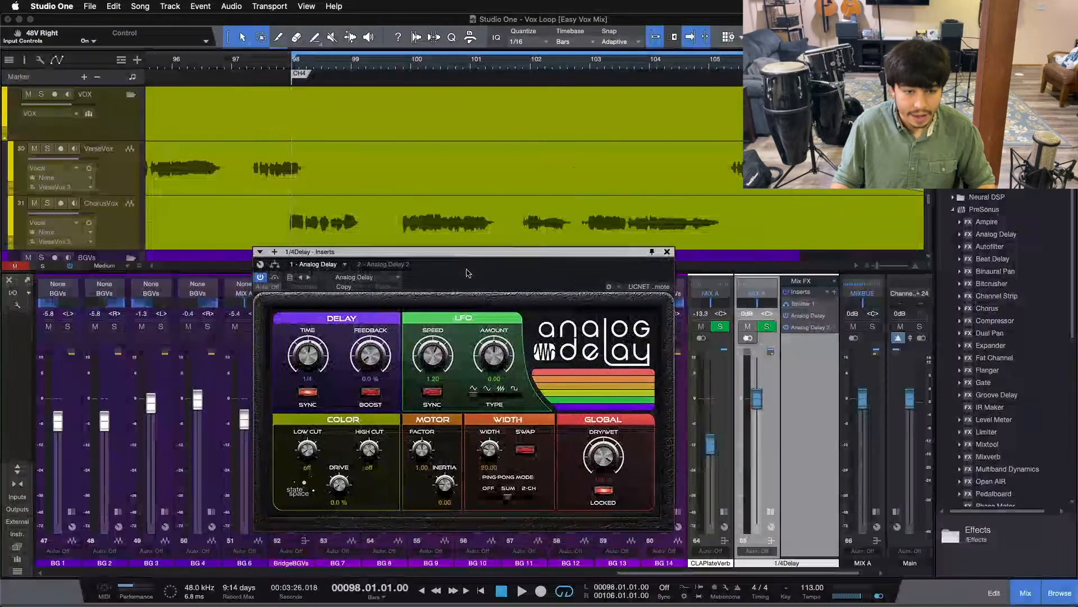
{"action": "left_click", "coordinate": [313, 393]}
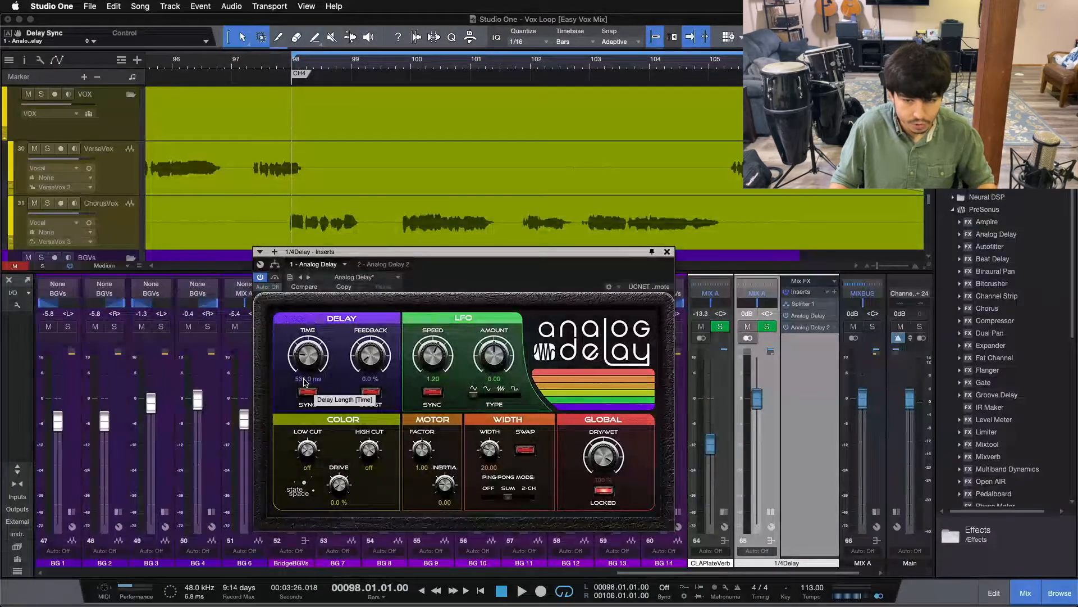
{"action": "left_click", "coordinate": [305, 380]}
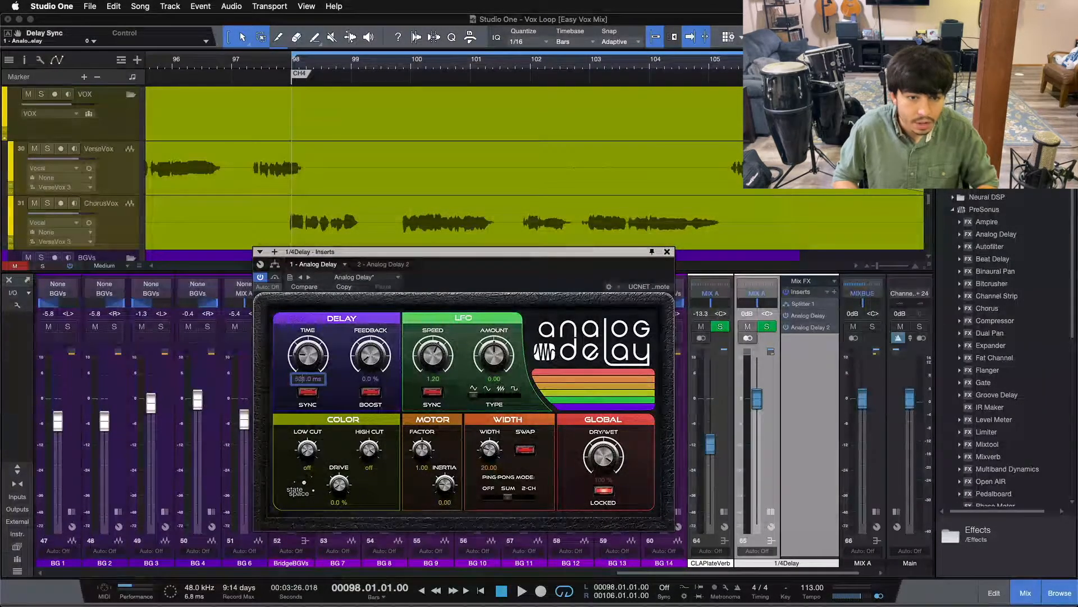
{"action": "key", "text": "Return"}
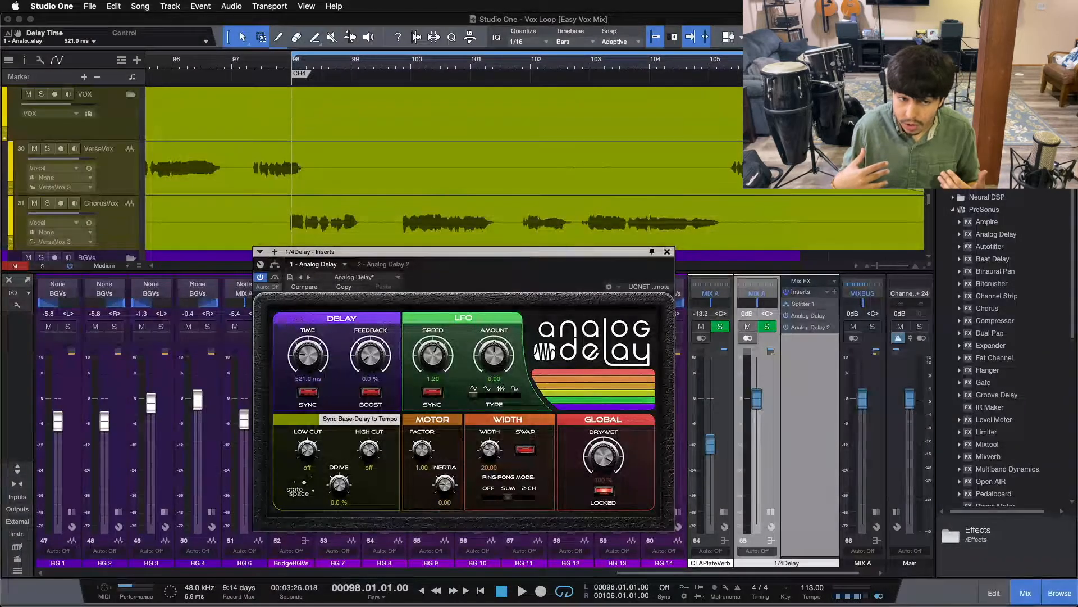
- Turn off tempo sync on Analog Delay 2 and set its delay time to 541 ms
{"action": "left_click", "coordinate": [371, 264]}
{"action": "left_click", "coordinate": [308, 391]}
{"action": "left_click", "coordinate": [302, 379]}
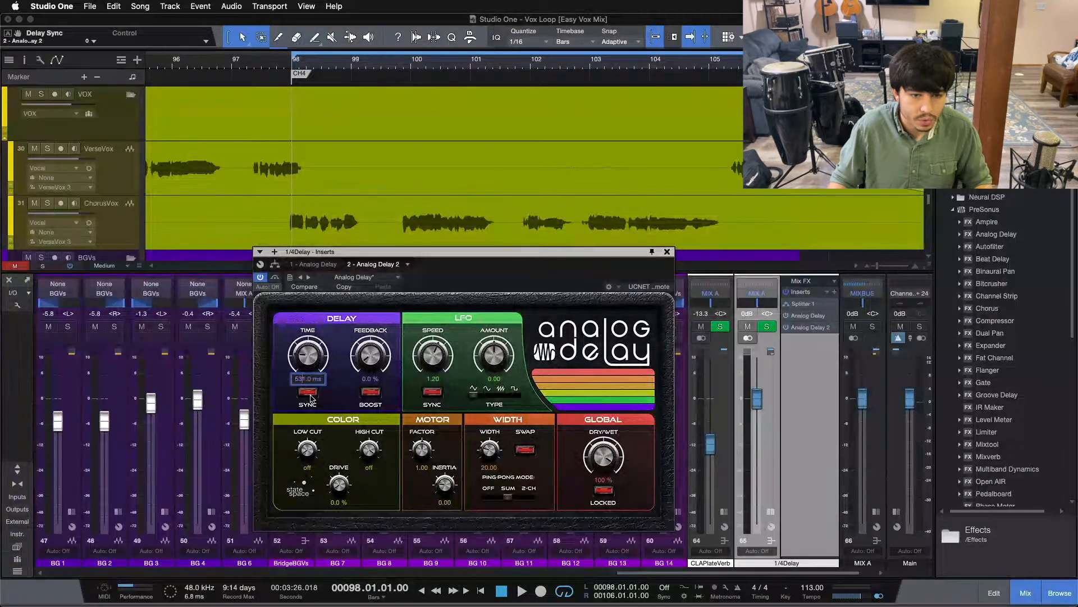
{"action": "key", "text": "BackSpace"}
{"action": "type", "text": "4"}
{"action": "key", "text": "Return"}
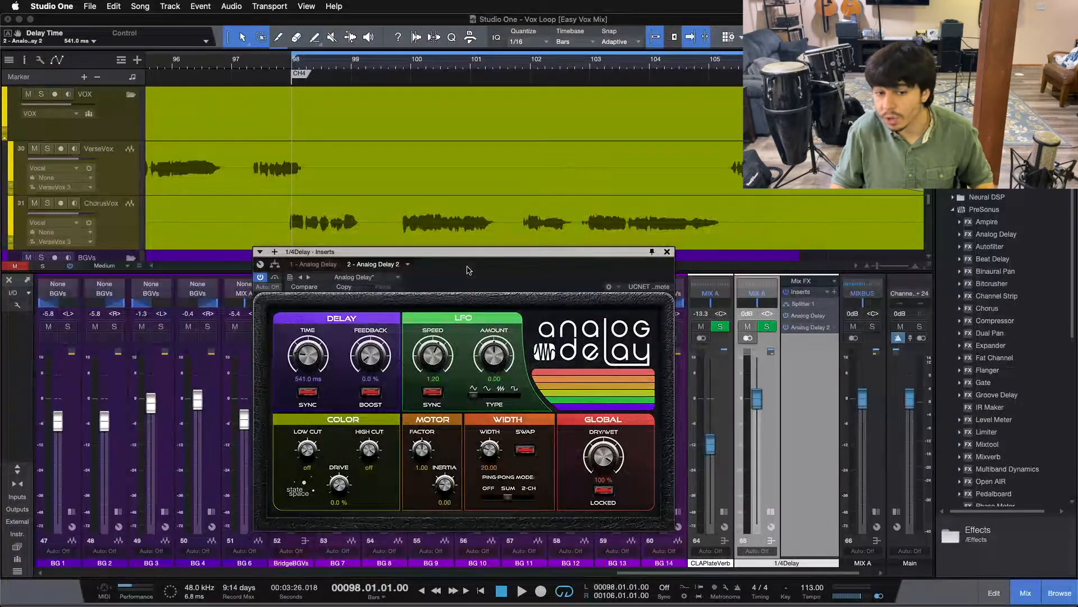
- Switch Ping-Pong Mode off and set the feedback width to 100 on both Analog Delays
{"action": "left_click_drag", "start_coordinate": [516, 503], "coordinate": [488, 499]}
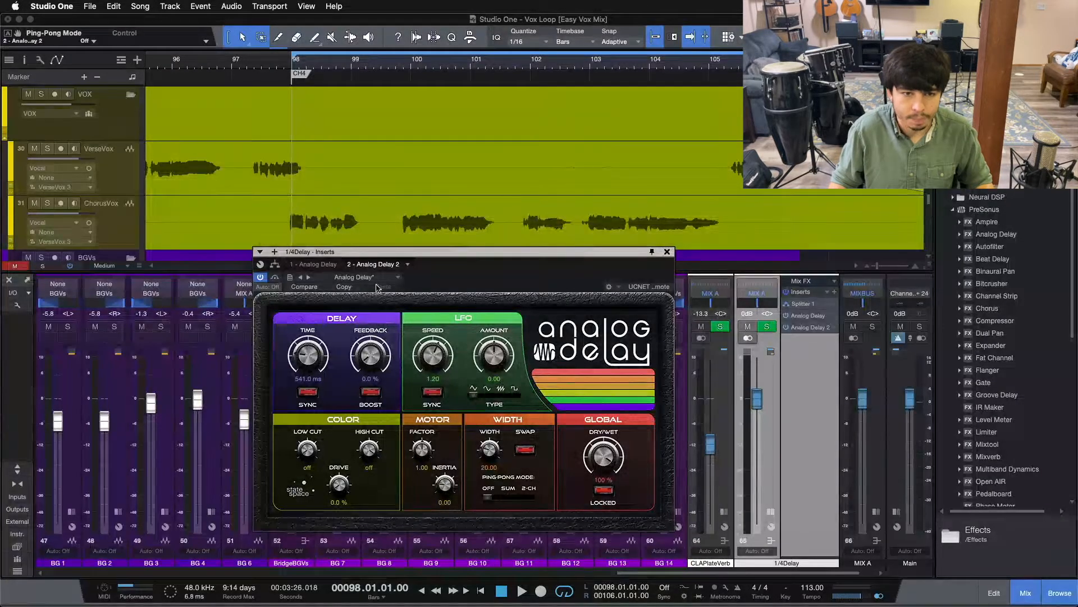
{"action": "left_click", "coordinate": [324, 264]}
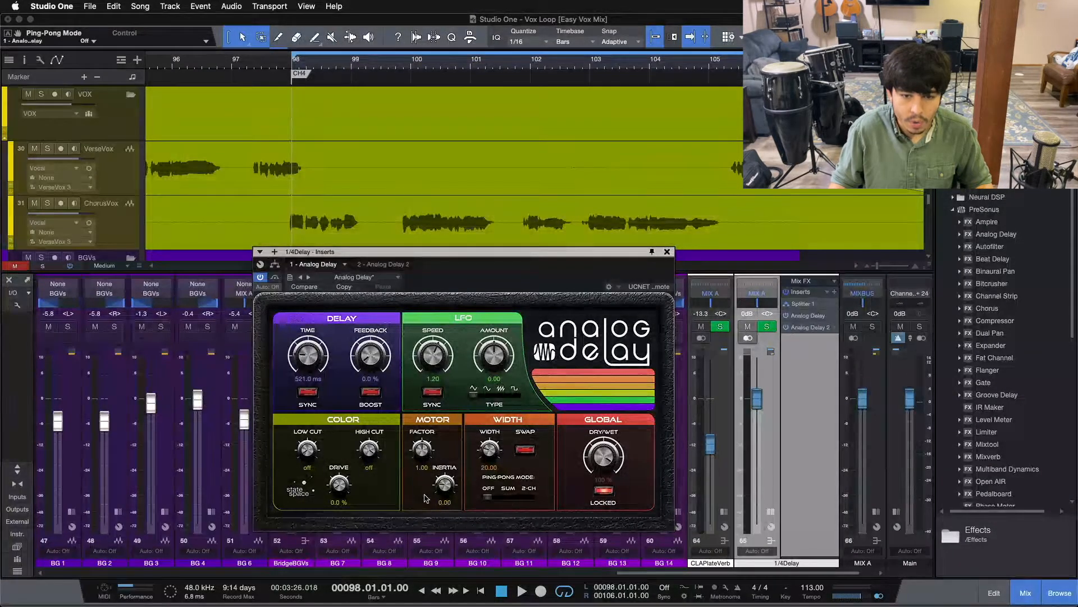
{"action": "left_click", "coordinate": [381, 265]}
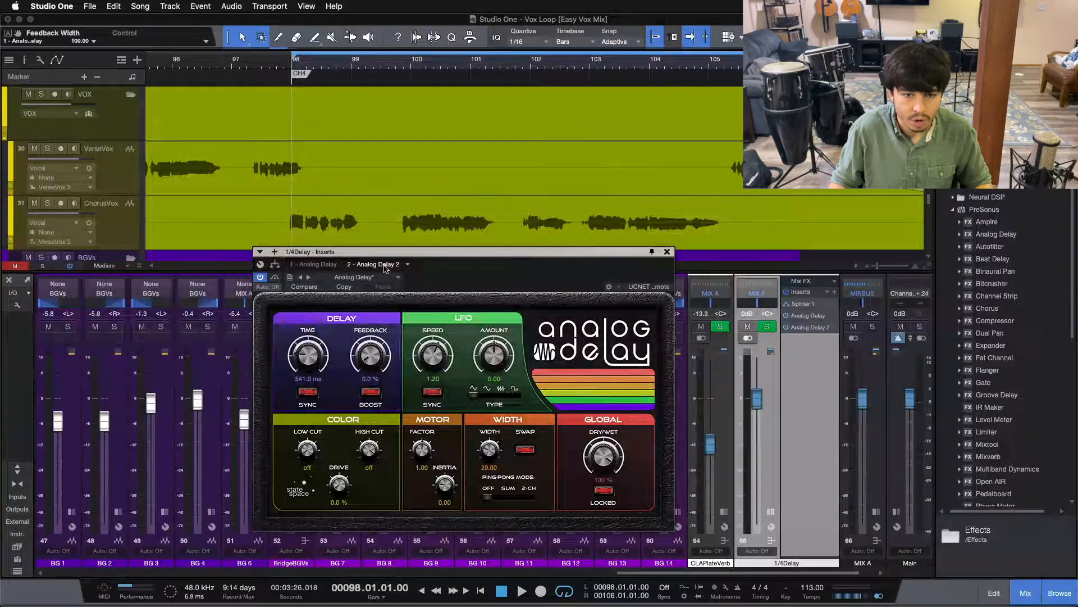
{"action": "left_click_drag", "start_coordinate": [482, 441], "coordinate": [480, 416]}
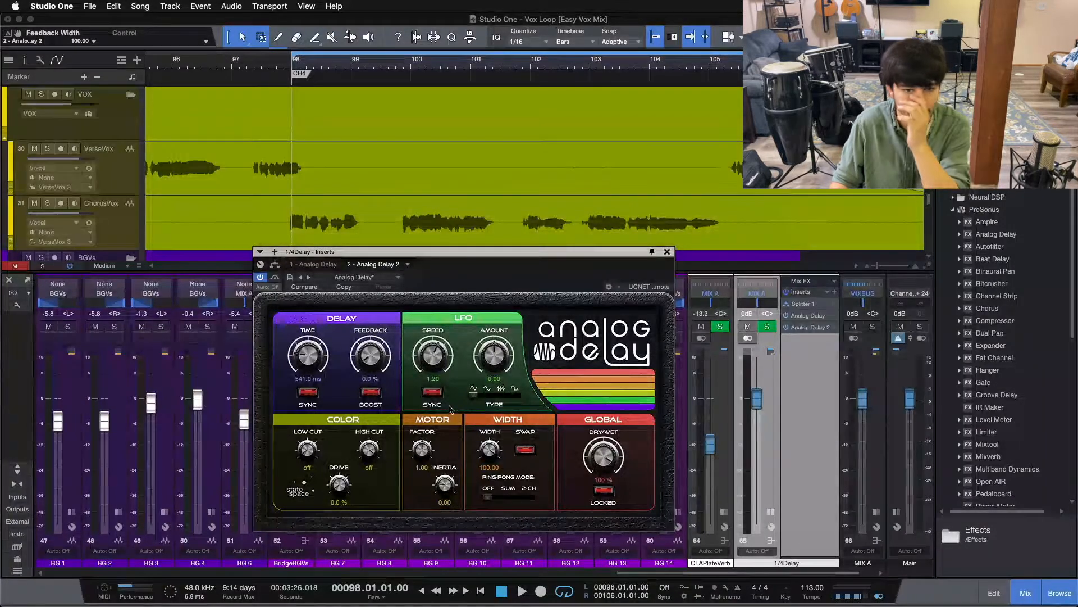
- Check the routing and both Analog Delays, lock Analog Delay 2's dry/wet mix at 100%, and close the inserts window
{"action": "left_click", "coordinate": [274, 264]}
{"action": "left_click", "coordinate": [523, 343]}
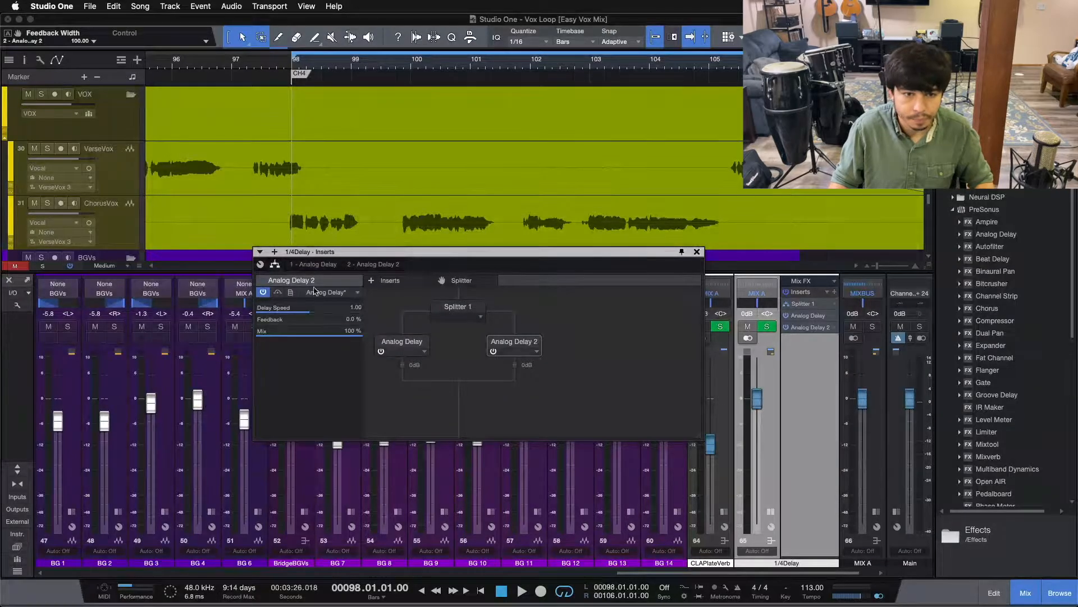
{"action": "left_click", "coordinate": [316, 264]}
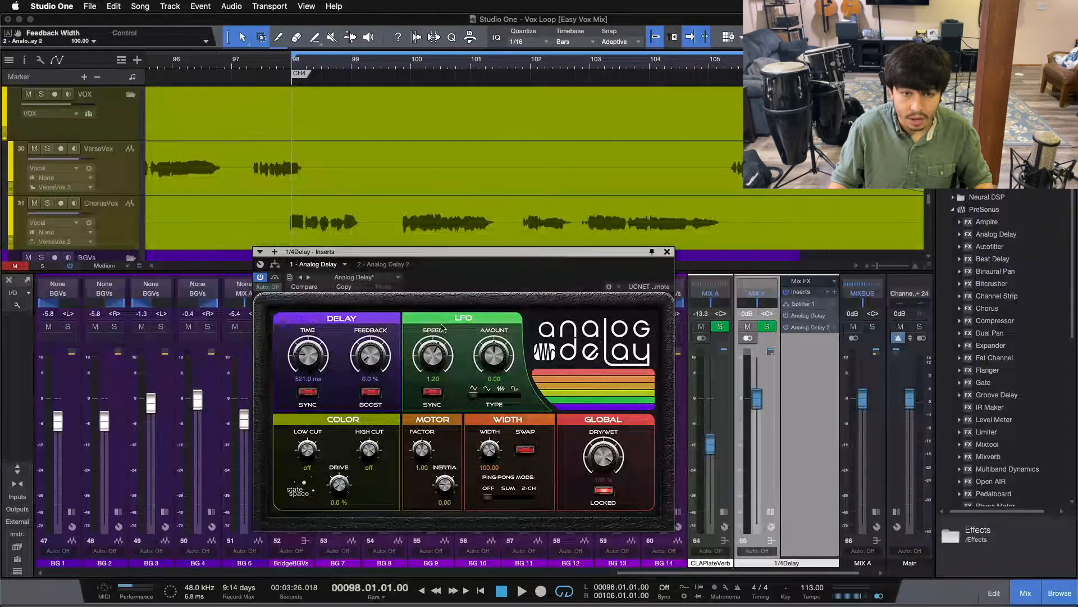
{"action": "left_click", "coordinate": [379, 264]}
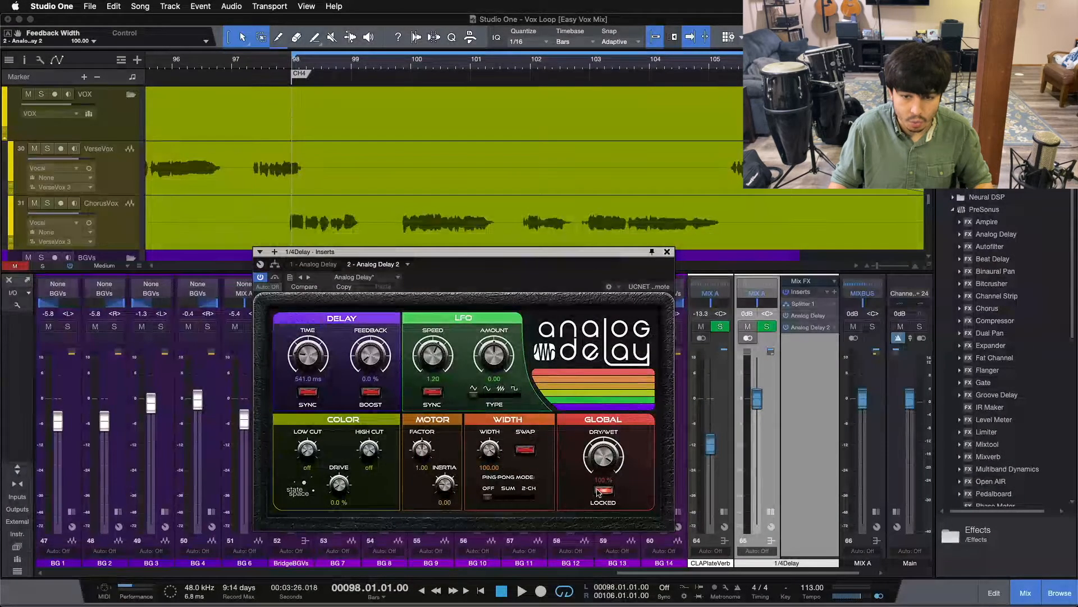
{"action": "left_click", "coordinate": [666, 251]}
- Add a send to the 1/4Delay bus on the VOX bus channel
{"action": "left_click_drag", "start_coordinate": [639, 573], "coordinate": [488, 574]}
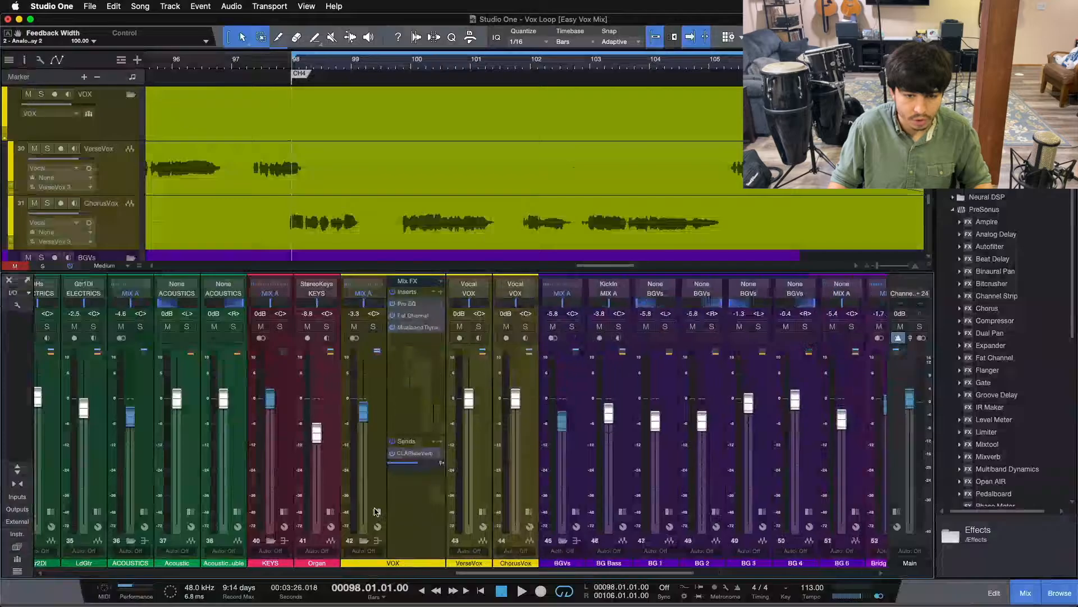
{"action": "left_click", "coordinate": [441, 443]}
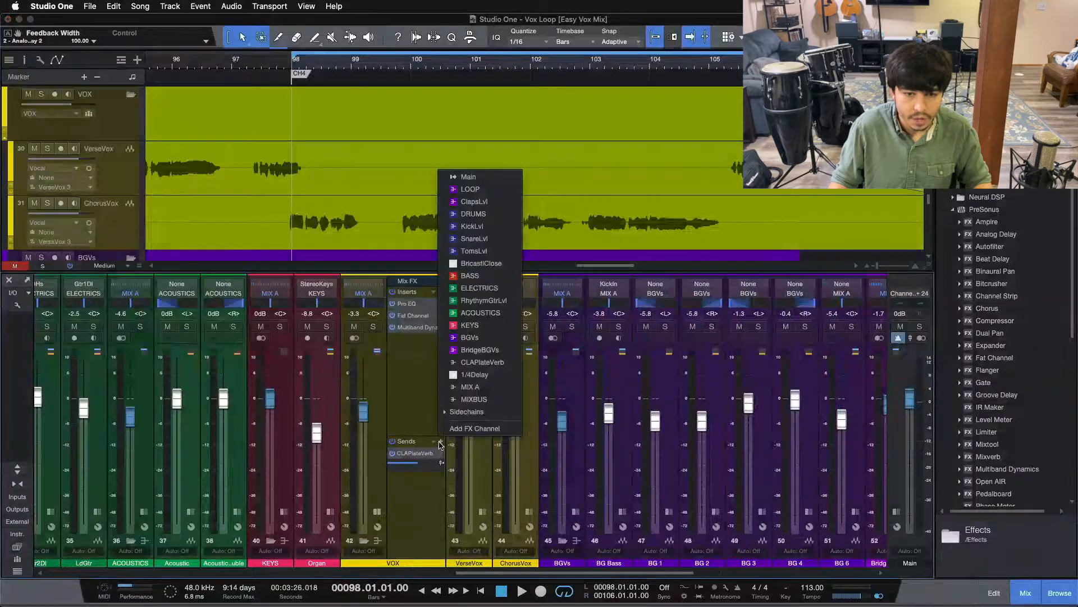
{"action": "left_click", "coordinate": [475, 374]}
- Pull the 1/4Delay fader all the way down and start playback from the chorus
{"action": "scroll", "coordinate": [562, 422], "scroll_direction": "right", "scroll_amount": 10}
{"action": "left_click", "coordinate": [702, 400]}
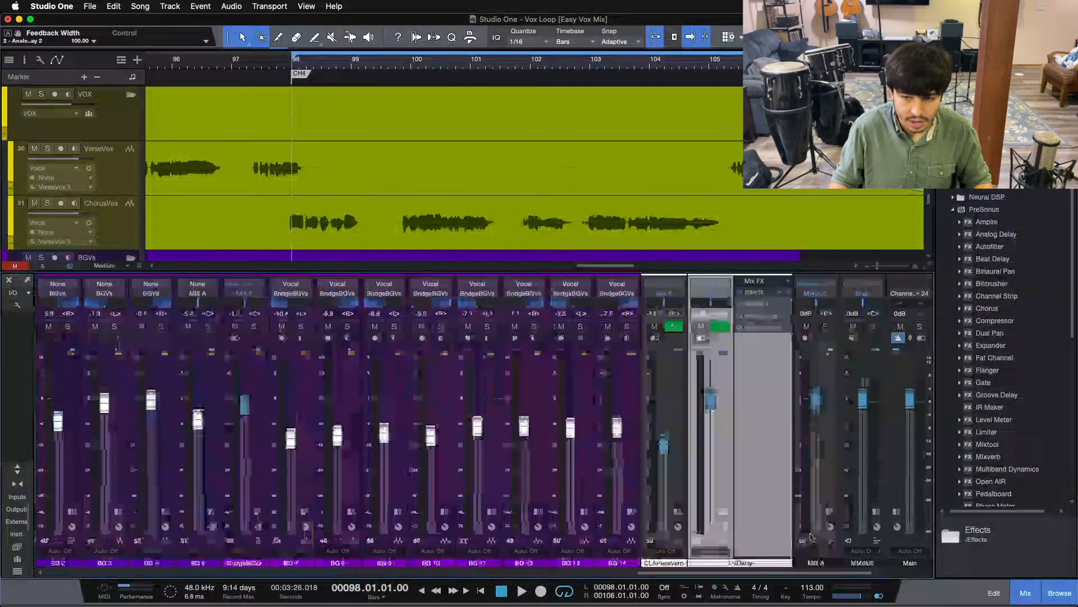
{"action": "left_click_drag", "start_coordinate": [712, 401], "coordinate": [712, 519]}
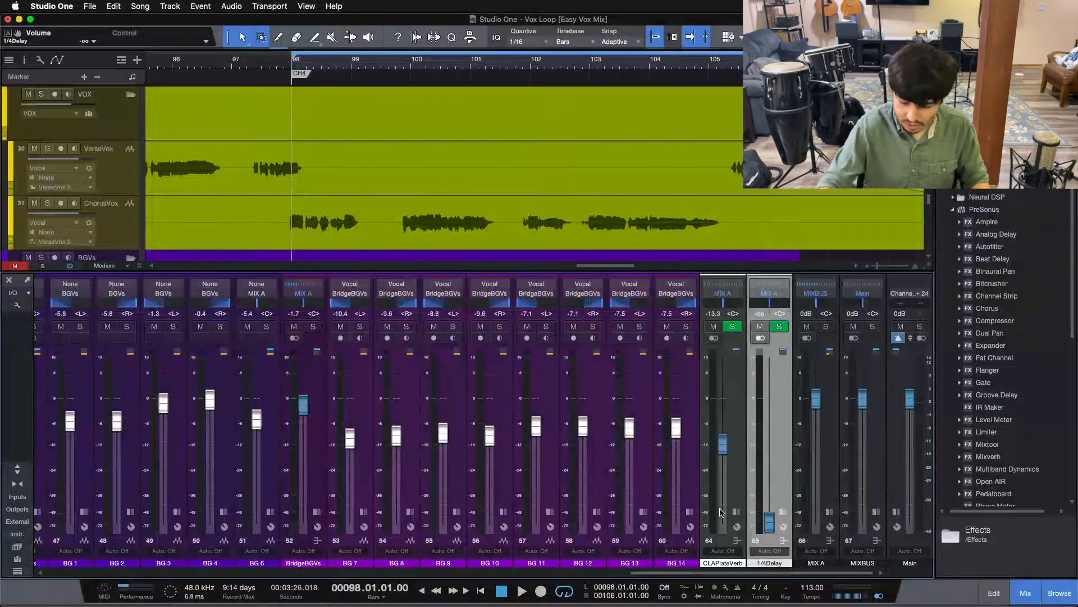
{"action": "key", "text": "space"}
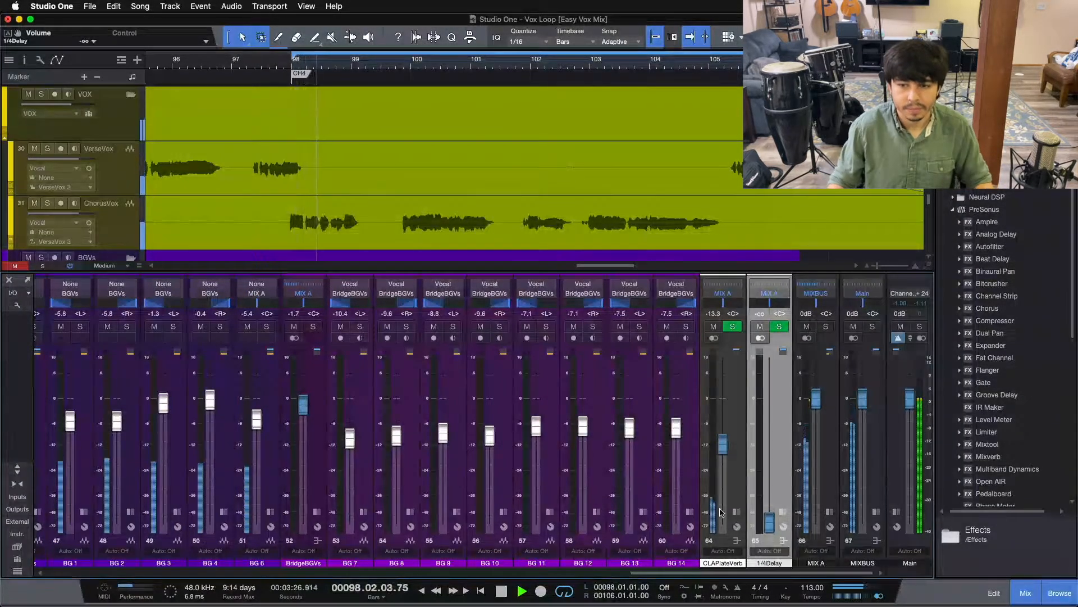
- Raise the 1/4Delay fader gradually by ear, settle it at −3.8 dB, and stop playback
{"action": "left_click_drag", "start_coordinate": [780, 521], "coordinate": [770, 436]}
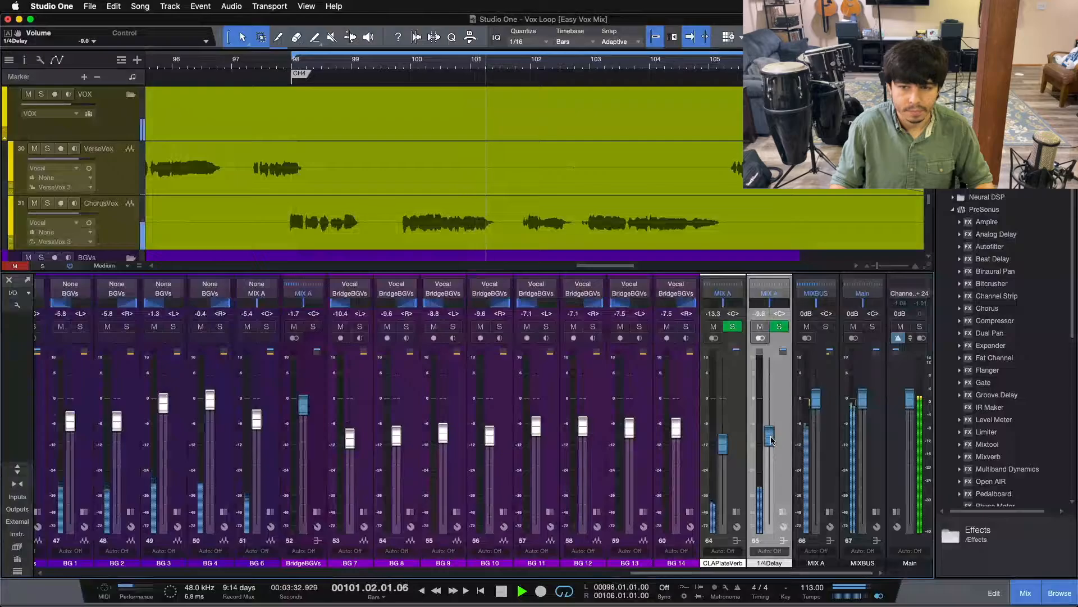
{"action": "scroll", "coordinate": [771, 441], "scroll_direction": "up", "scroll_amount": 2}
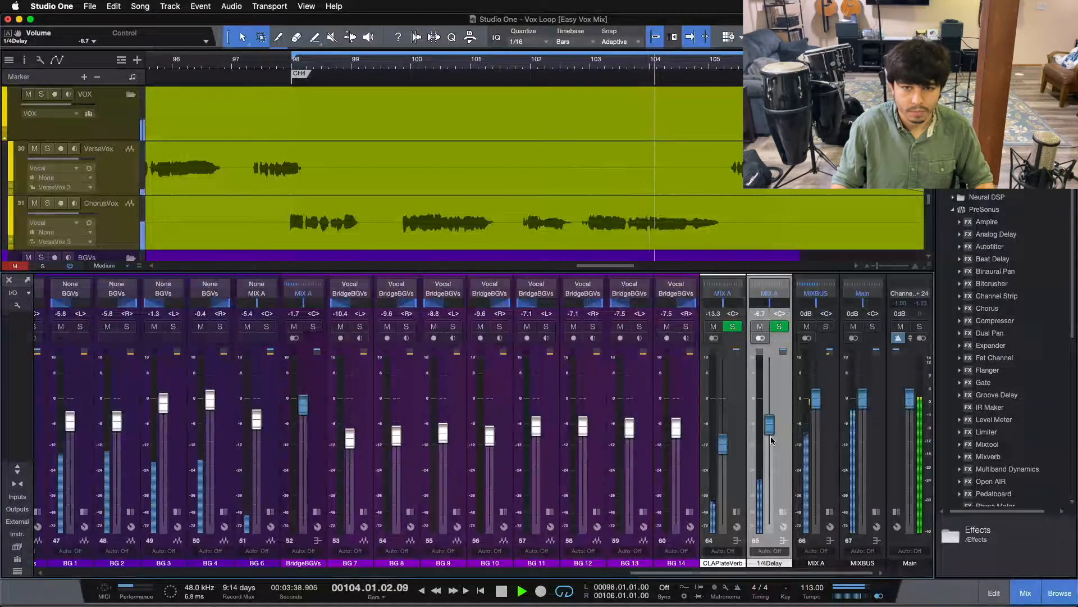
{"action": "left_click_drag", "start_coordinate": [770, 436], "coordinate": [767, 429]}
{"action": "left_click_drag", "start_coordinate": [768, 433], "coordinate": [768, 432]}
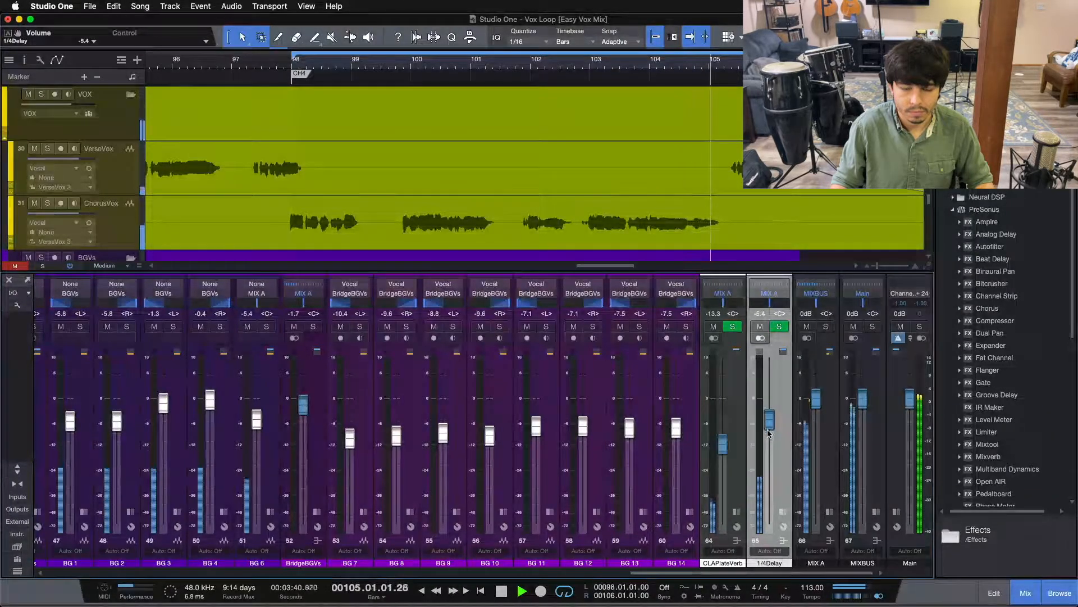
{"action": "scroll", "coordinate": [769, 433], "scroll_direction": "up", "scroll_amount": 4}
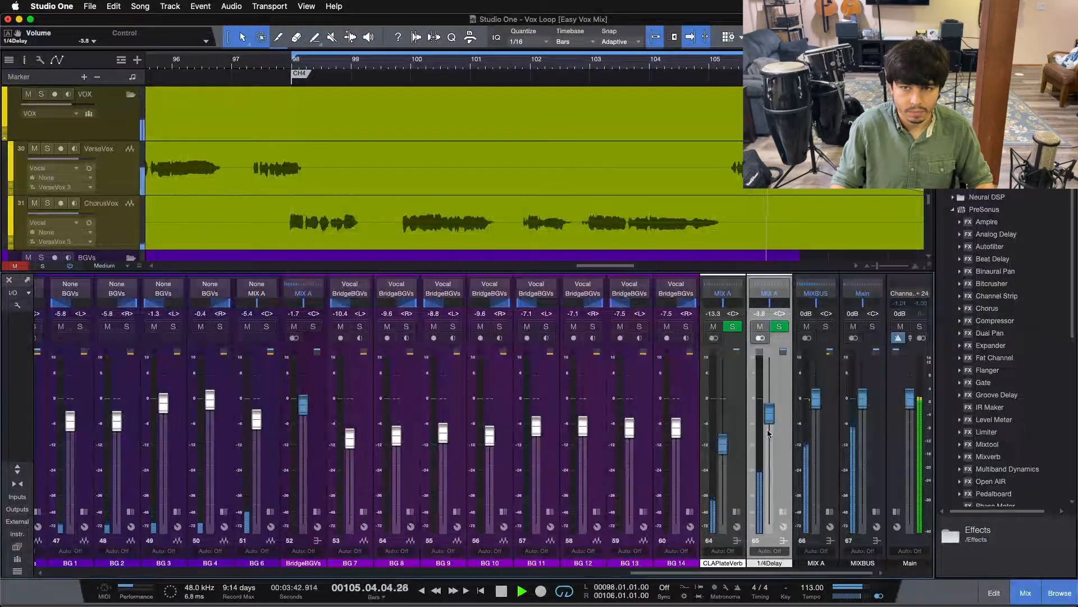
{"action": "scroll", "coordinate": [767, 429], "scroll_direction": "up", "scroll_amount": 2}
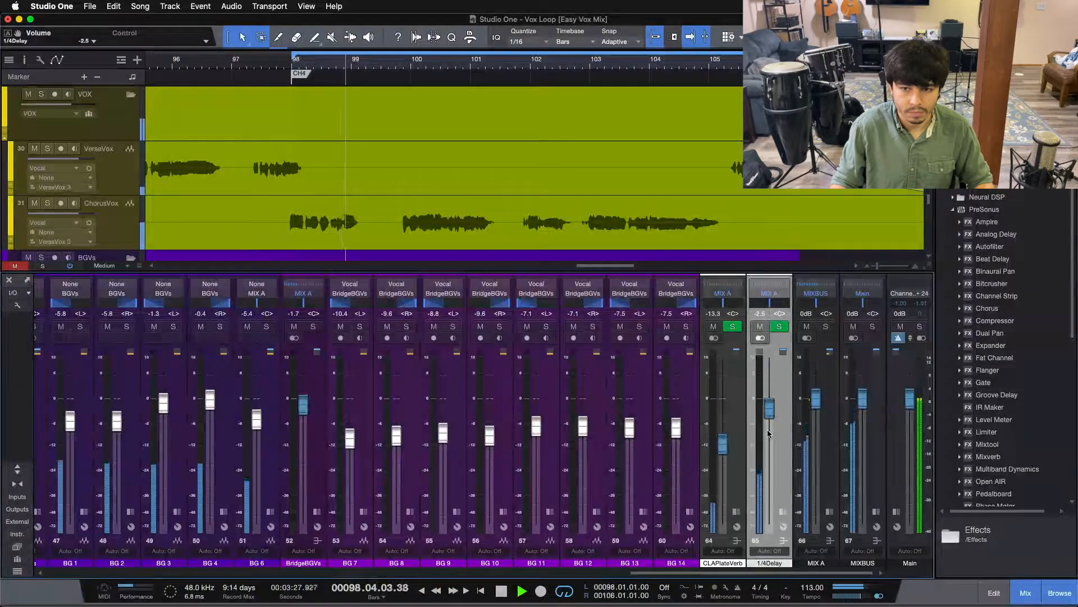
{"action": "scroll", "coordinate": [767, 429], "scroll_direction": "down", "scroll_amount": 3}
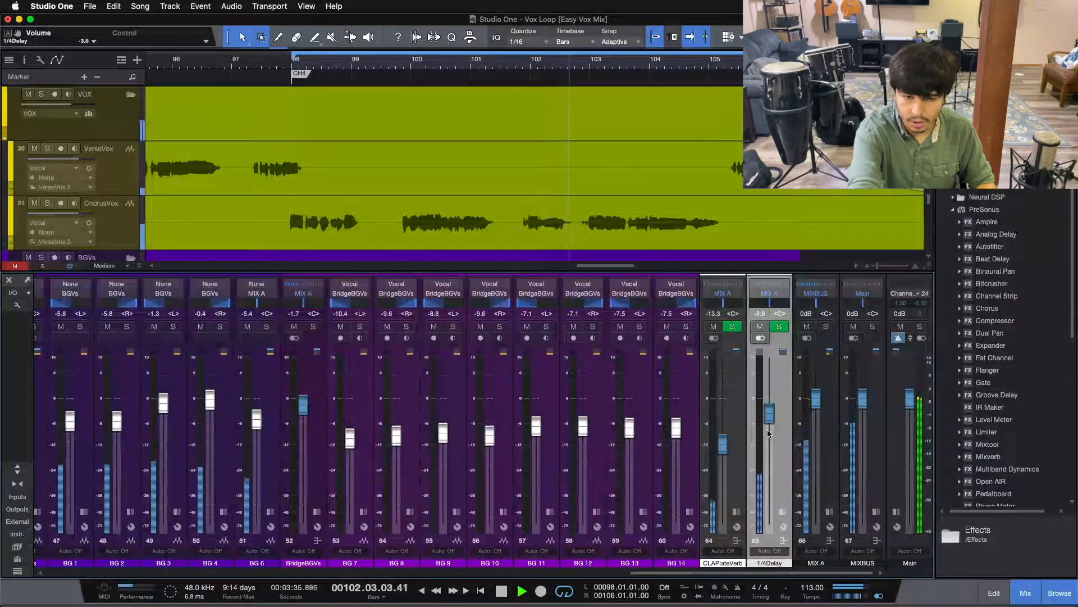
{"action": "key", "text": "space"}
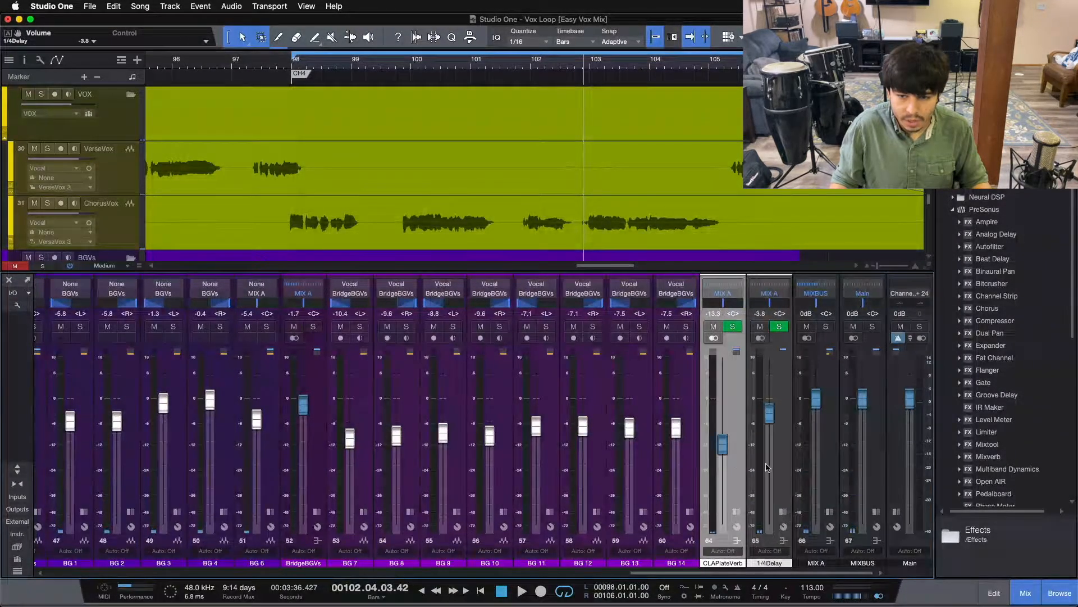
- Add a Compressor after both Analog Delays on the 1/4Delay bus and check its place in the routing view
{"action": "mouse_move", "coordinate": [727, 573]}
{"action": "left_mouse_down"}
{"action": "mouse_move", "coordinate": [699, 573]}
{"action": "mouse_move", "coordinate": [712, 570]}
{"action": "left_mouse_up"}
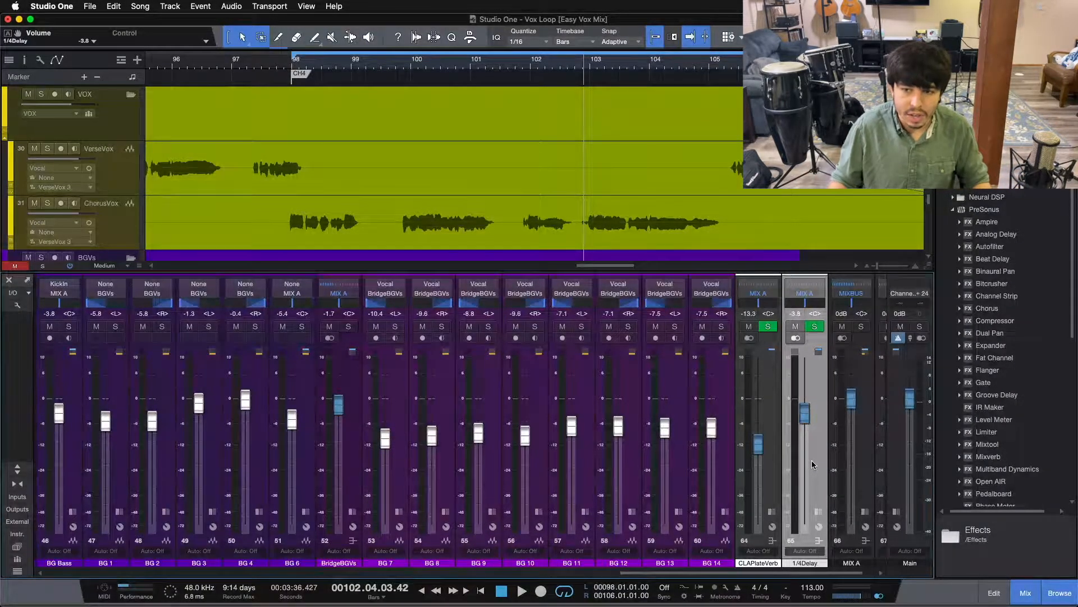
{"action": "scroll", "coordinate": [787, 483], "scroll_direction": "right", "scroll_amount": 2}
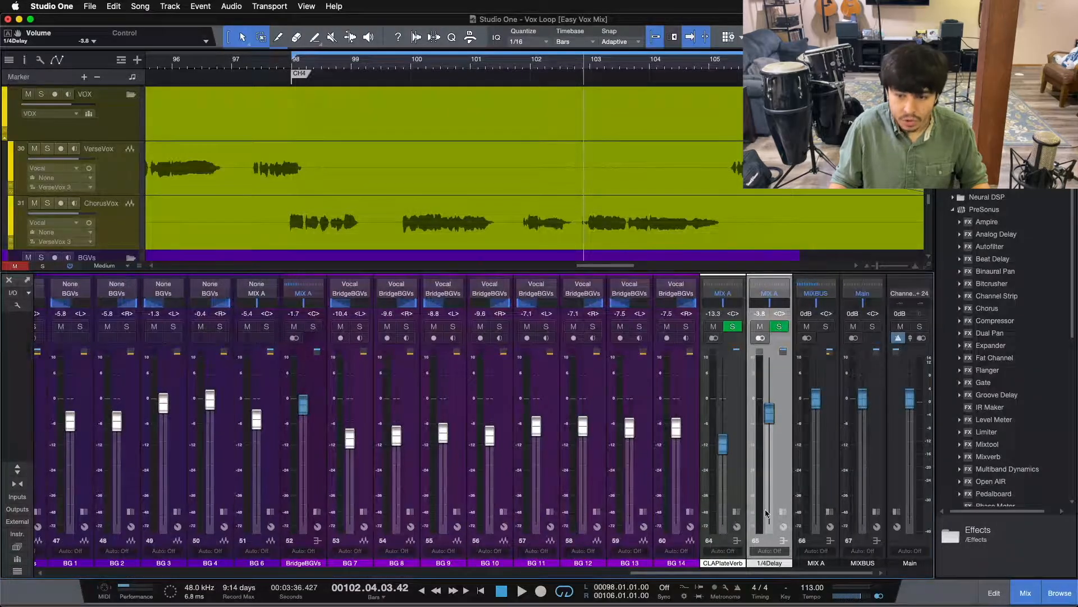
{"action": "left_click", "coordinate": [784, 512]}
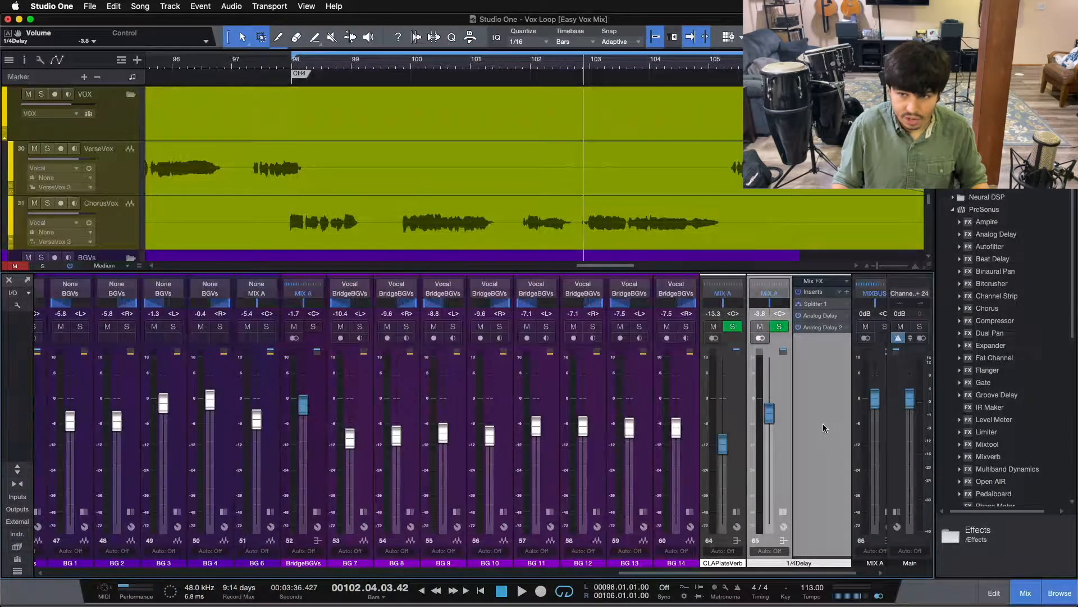
{"action": "left_click_drag", "start_coordinate": [999, 321], "coordinate": [820, 373]}
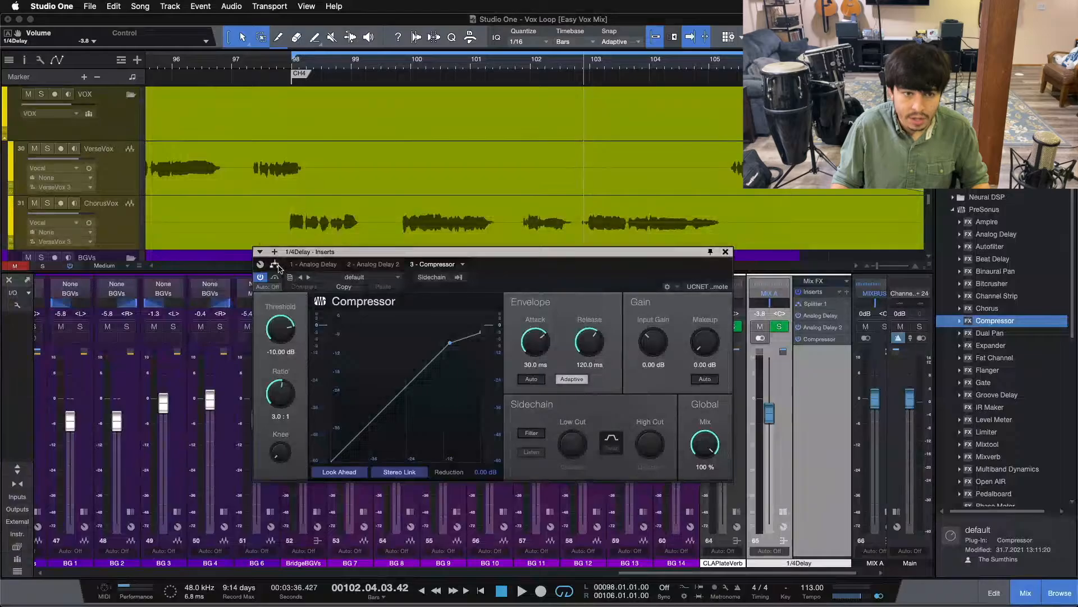
{"action": "left_click", "coordinate": [276, 265]}
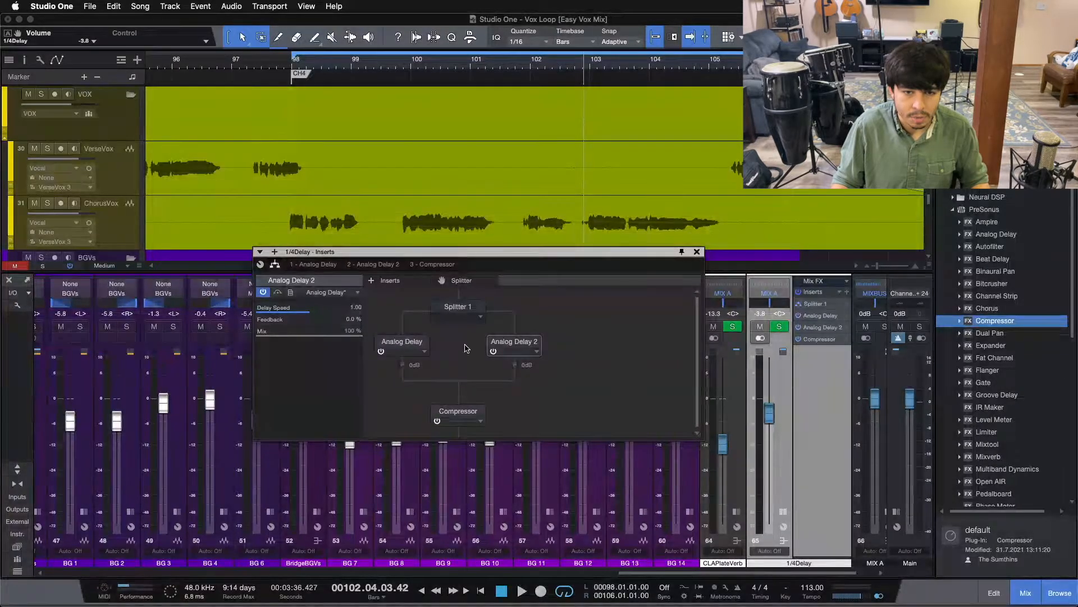
{"action": "left_click", "coordinate": [465, 411]}
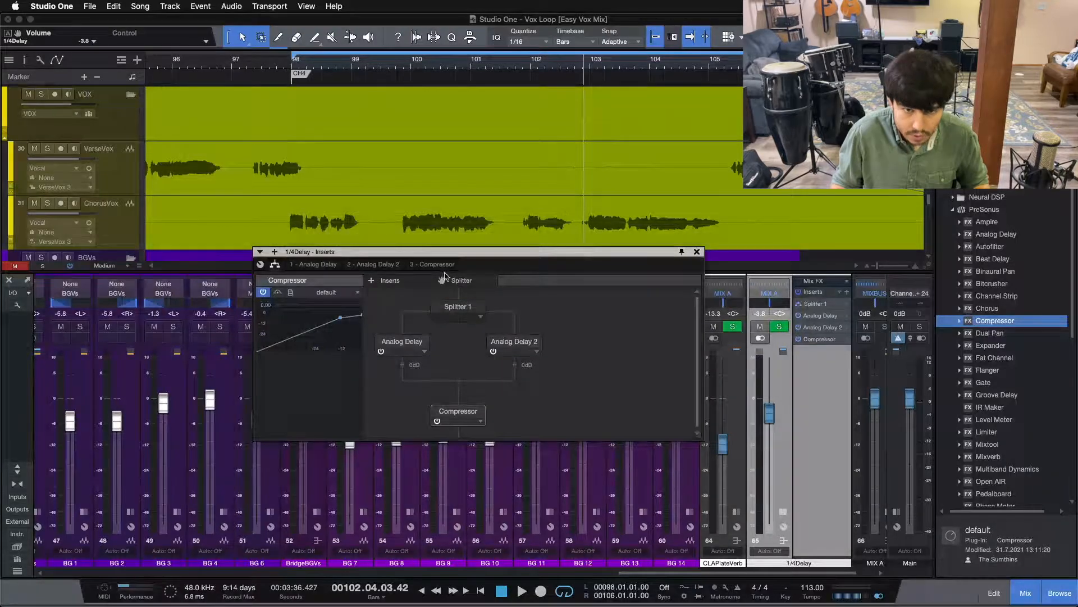
{"action": "left_click", "coordinate": [441, 265]}
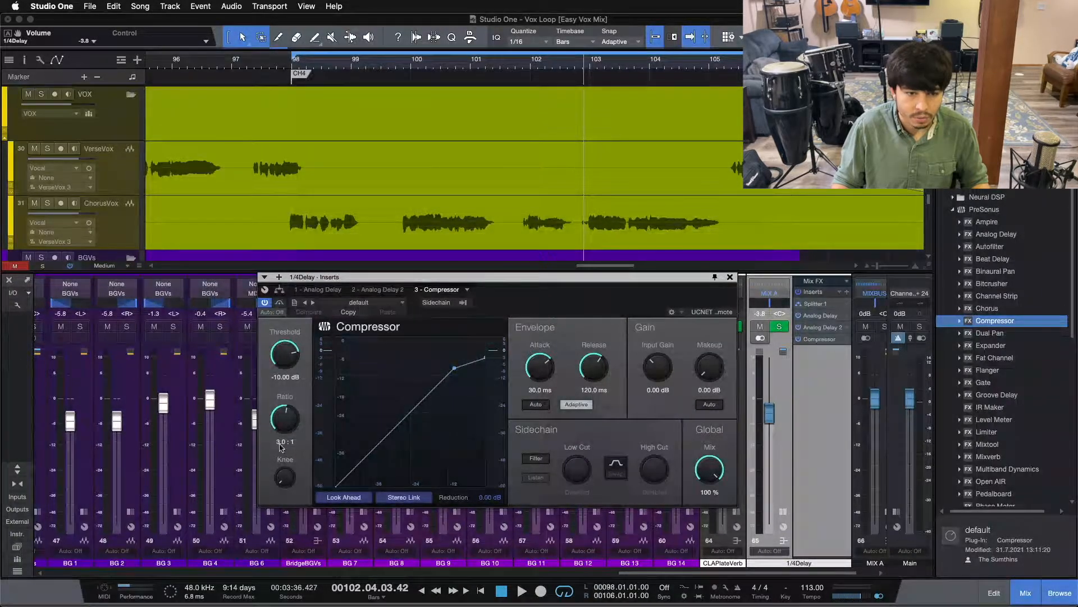
- Enable the Compressor's external sidechain with the VOX bus as source and check the new sidechain send on VOX
{"action": "left_click", "coordinate": [437, 302]}
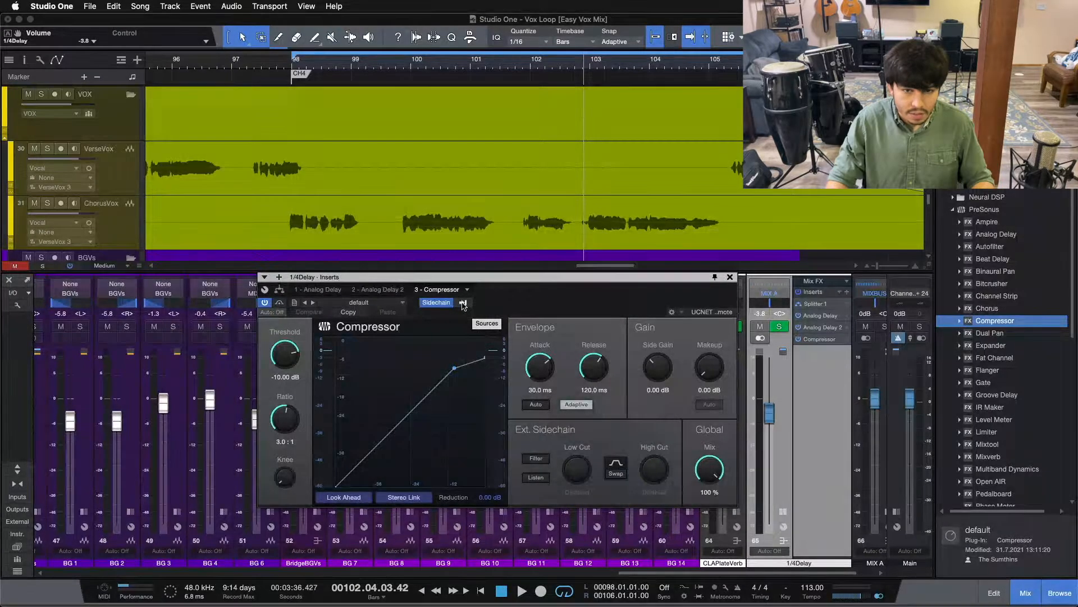
{"action": "left_click", "coordinate": [463, 303]}
{"action": "scroll", "coordinate": [500, 368], "scroll_direction": "down", "scroll_amount": 10}
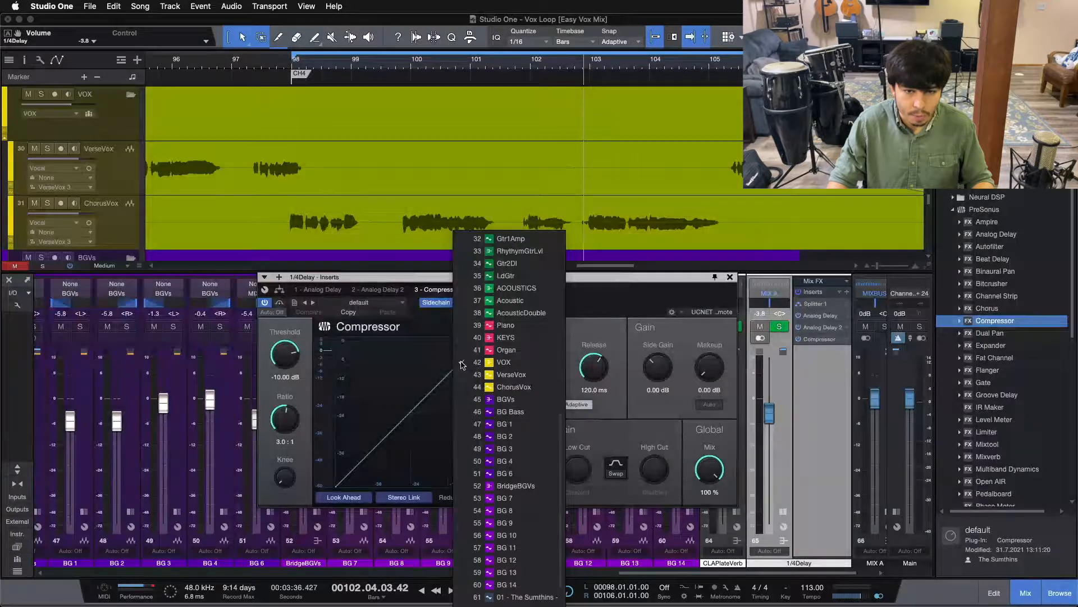
{"action": "left_click", "coordinate": [605, 307]}
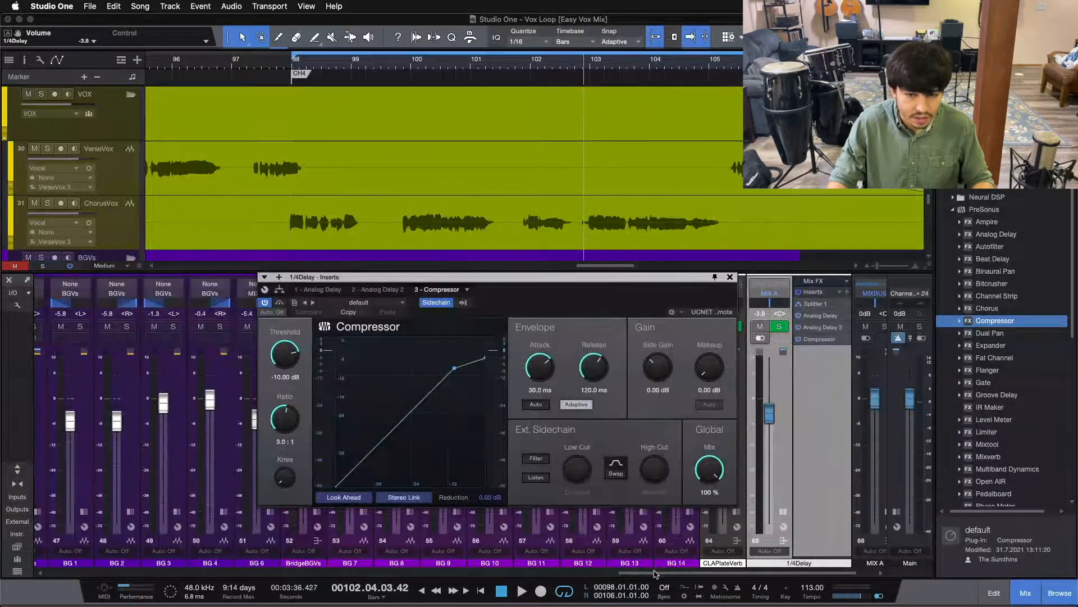
{"action": "scroll", "coordinate": [115, 506], "scroll_direction": "left", "scroll_amount": 10}
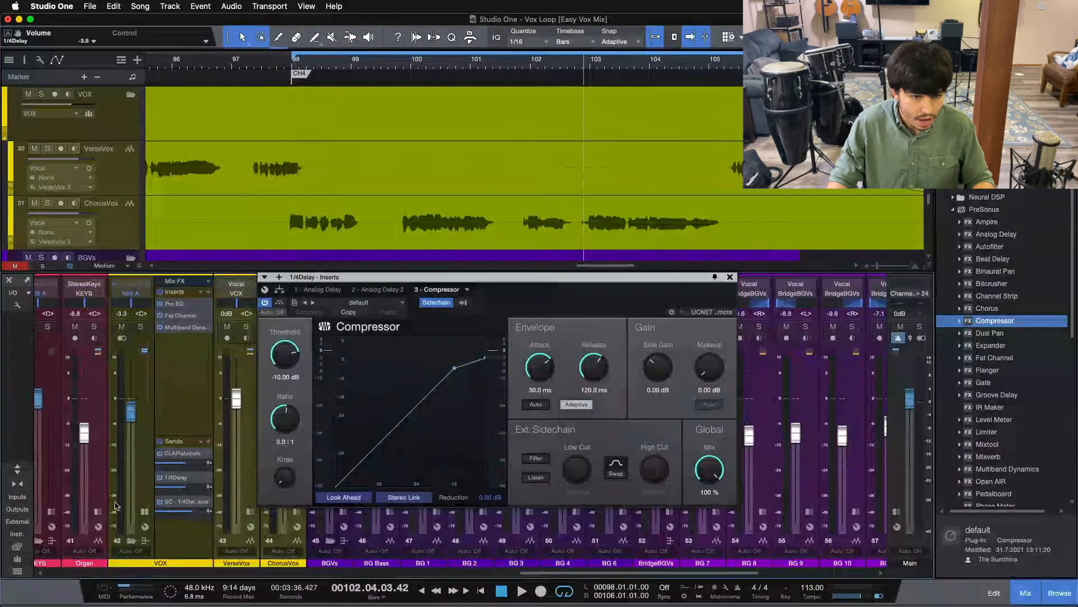
{"action": "mouse_move", "coordinate": [192, 516]}
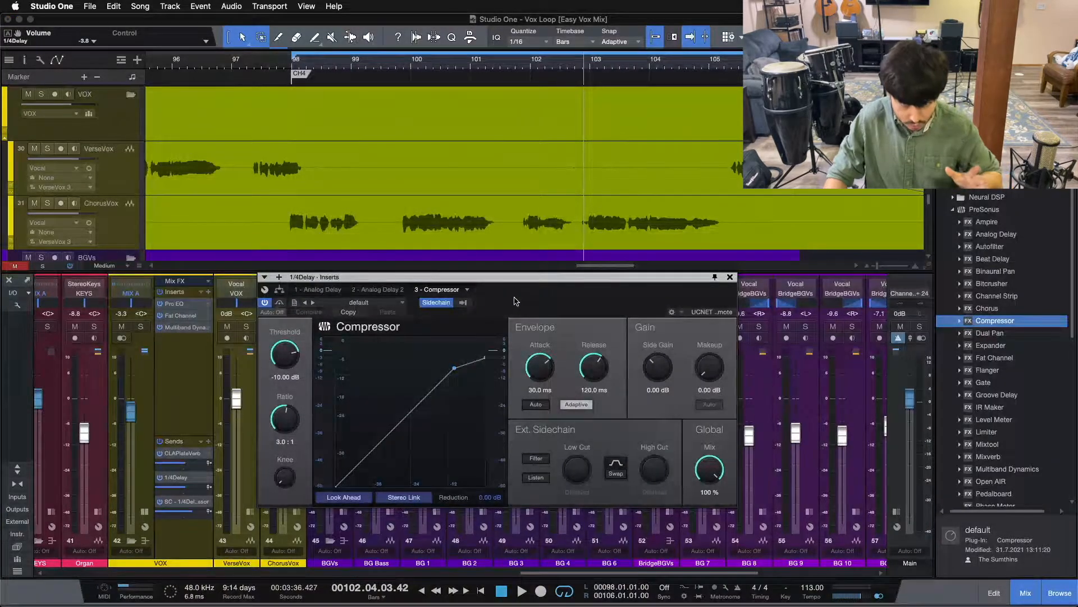
{"action": "left_click", "coordinate": [160, 398]}
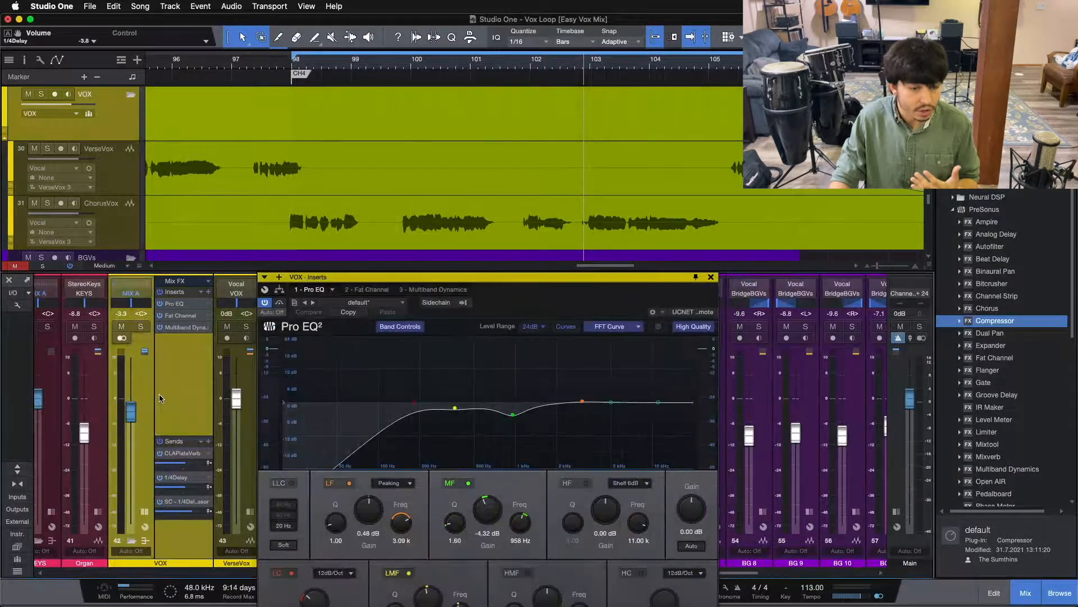
{"action": "left_click", "coordinate": [711, 279]}
- Reopen the 1/4Delay Compressor, play the chorus, and lower the threshold past −15 dB
{"action": "scroll", "coordinate": [747, 362], "scroll_direction": "right", "scroll_amount": 5}
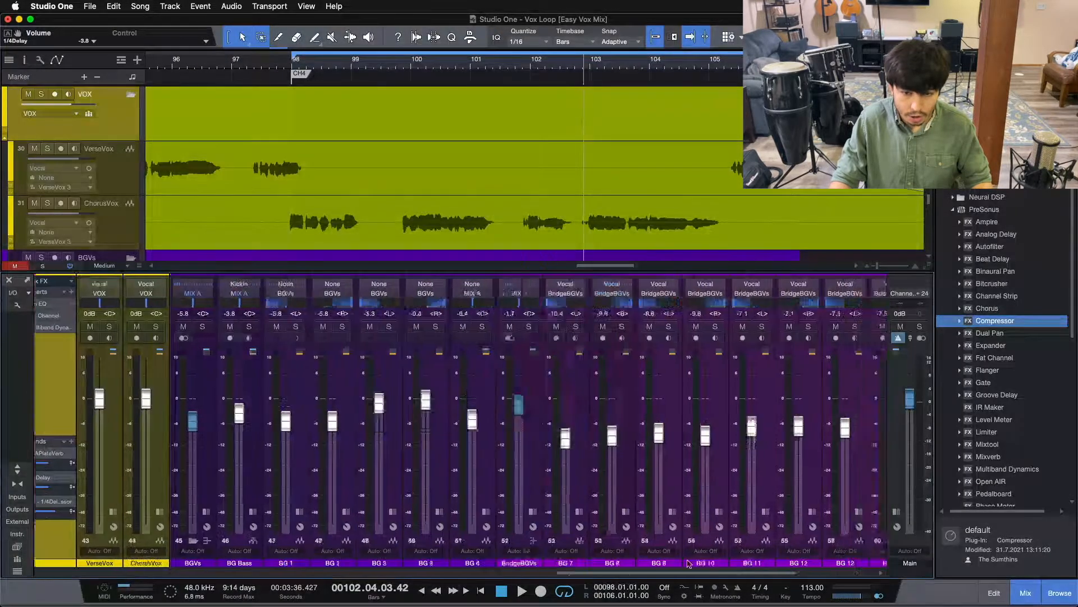
{"action": "left_click", "coordinate": [748, 341]}
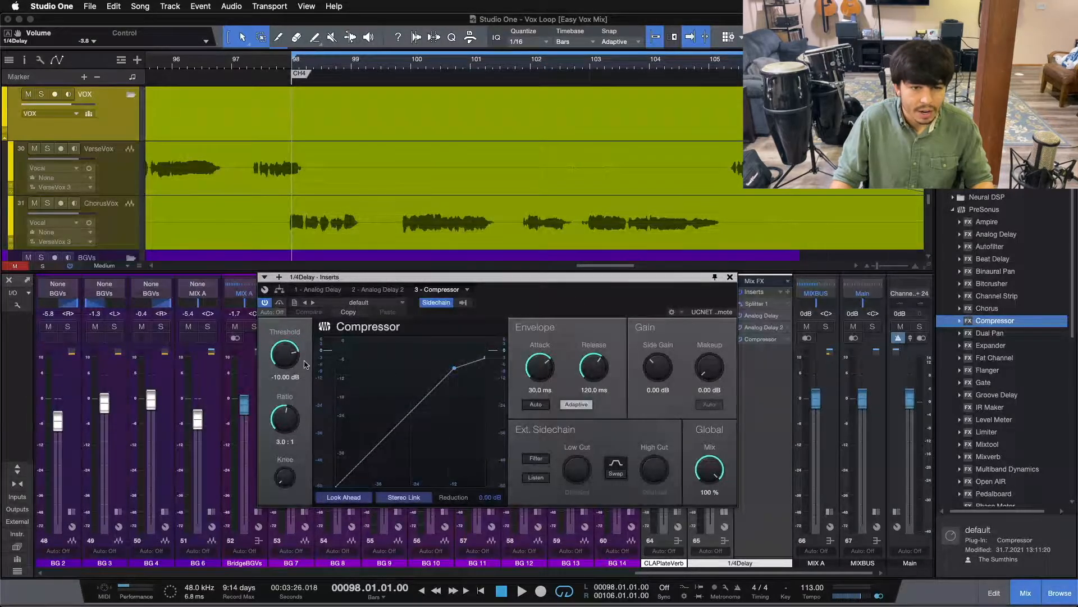
{"action": "left_click_drag", "start_coordinate": [577, 305], "coordinate": [486, 275]}
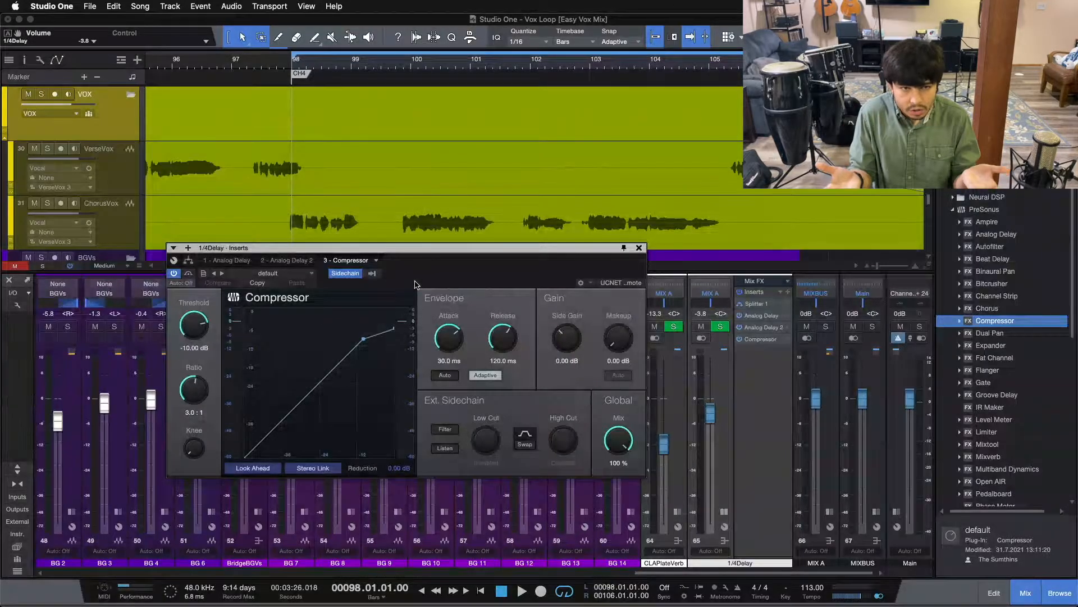
{"action": "key", "text": "space"}
{"action": "scroll", "coordinate": [192, 330], "scroll_direction": "down", "scroll_amount": 5}
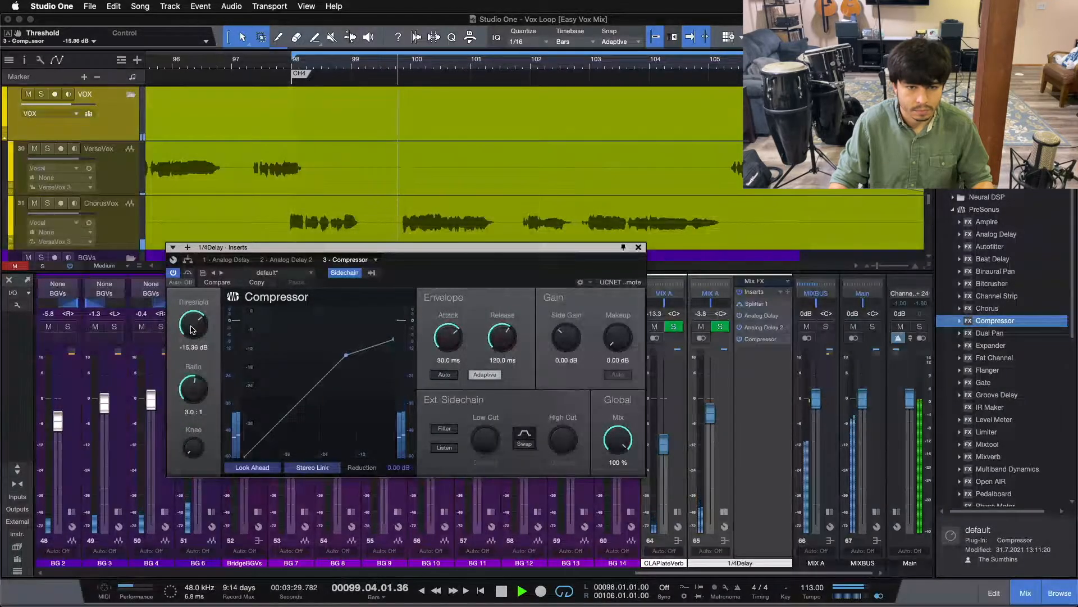
{"action": "scroll", "coordinate": [192, 329], "scroll_direction": "down", "scroll_amount": 2}
- Reset the 1/4Delay fader to 0 dB, lower the Compressor's threshold to −29.76 dB by ear, and stop playback
{"action": "left_click", "coordinate": [710, 410], "text": "alt"}
{"action": "scroll", "coordinate": [198, 338], "scroll_direction": "down", "scroll_amount": 3}
{"action": "scroll", "coordinate": [198, 339], "scroll_direction": "down", "scroll_amount": 4}
{"action": "scroll", "coordinate": [197, 339], "scroll_direction": "down", "scroll_amount": 3}
{"action": "scroll", "coordinate": [198, 339], "scroll_direction": "down", "scroll_amount": 2}
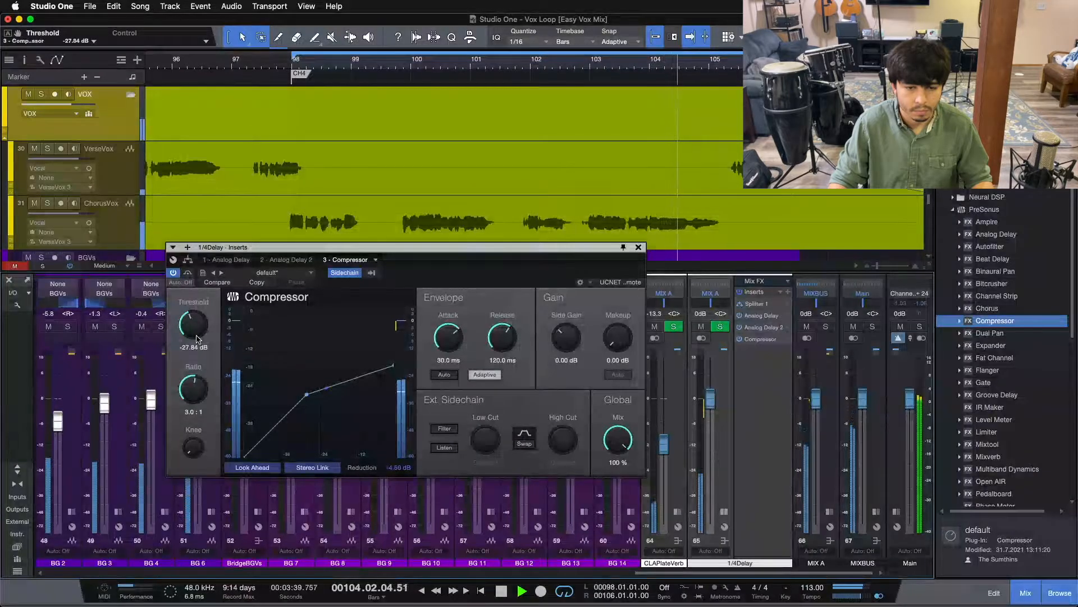
{"action": "scroll", "coordinate": [198, 339], "scroll_direction": "down", "scroll_amount": 1}
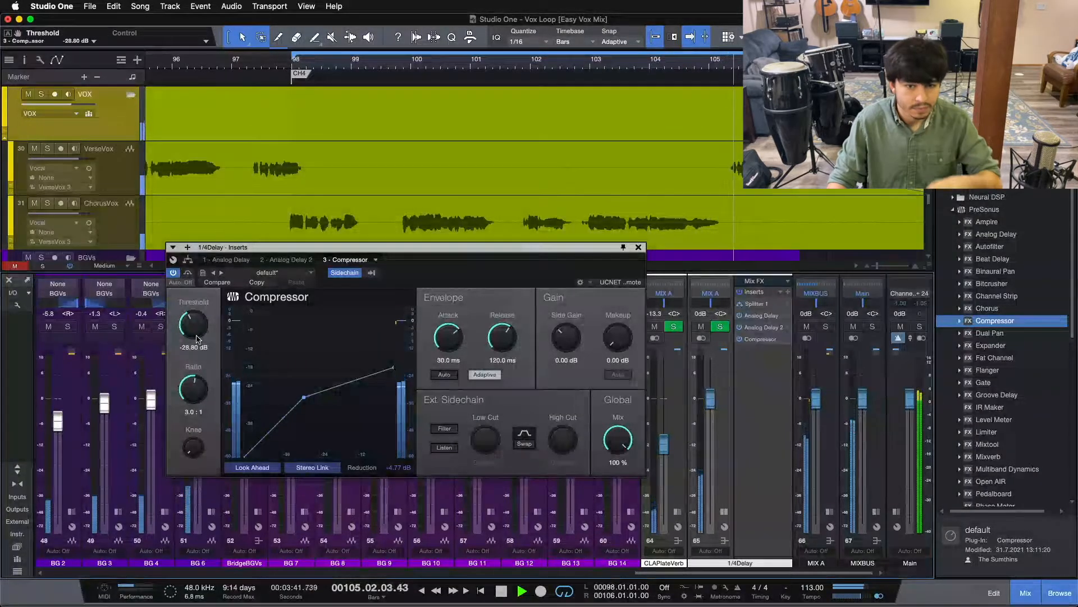
{"action": "scroll", "coordinate": [197, 339], "scroll_direction": "down", "scroll_amount": 1}
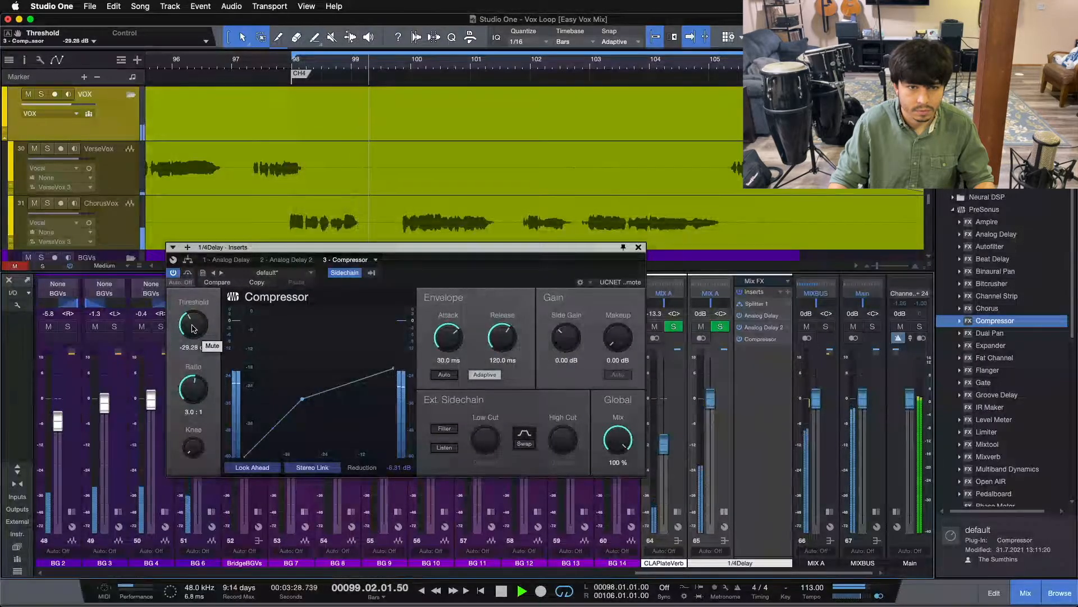
{"action": "scroll", "coordinate": [192, 327], "scroll_direction": "down", "scroll_amount": 1}
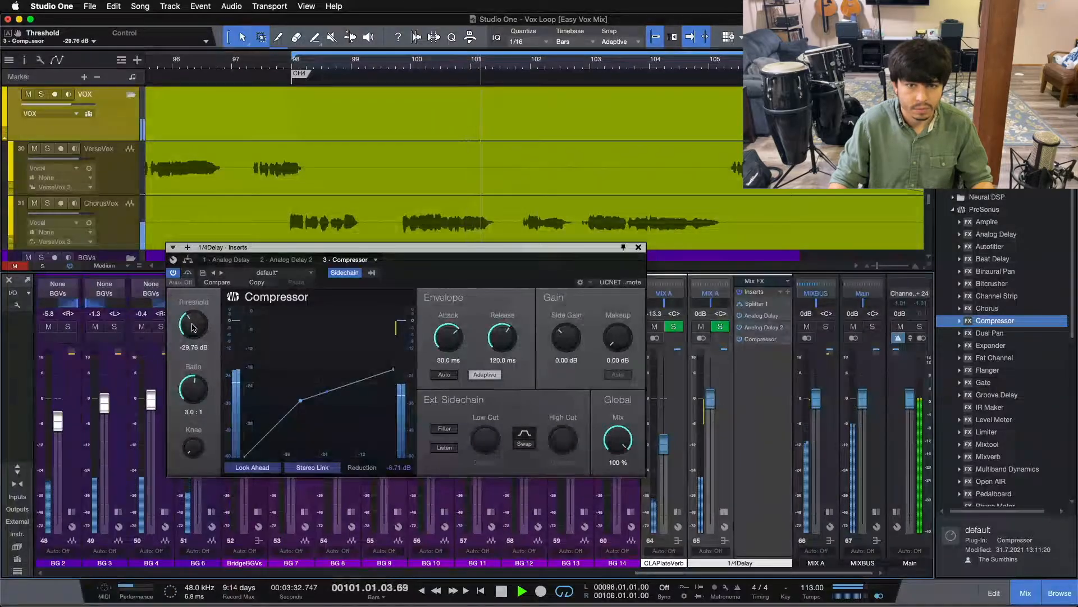
{"action": "left_click", "coordinate": [638, 247]}
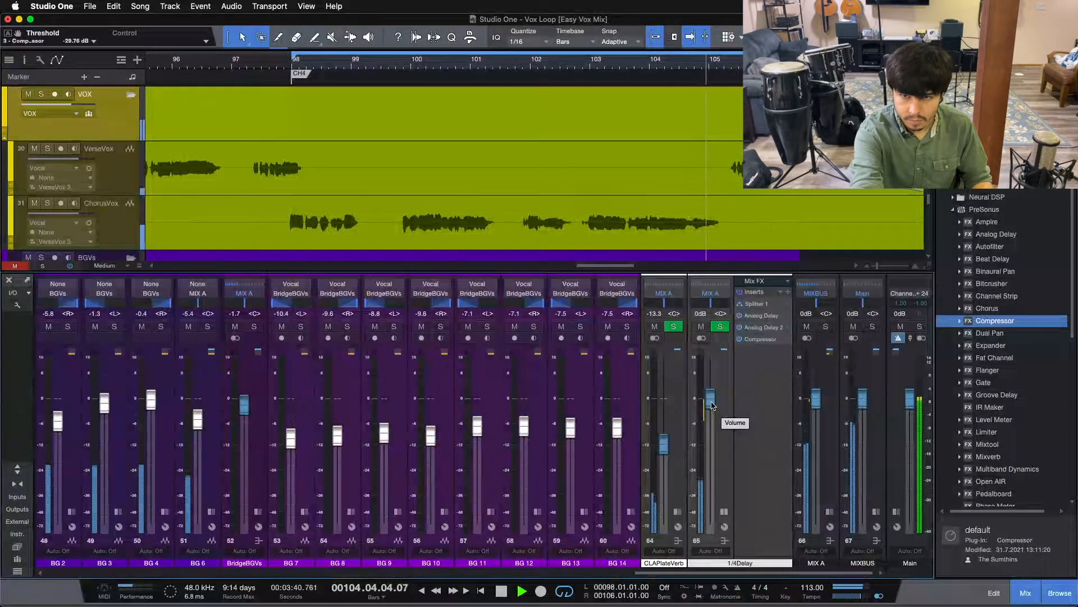
{"action": "key", "text": "space"}
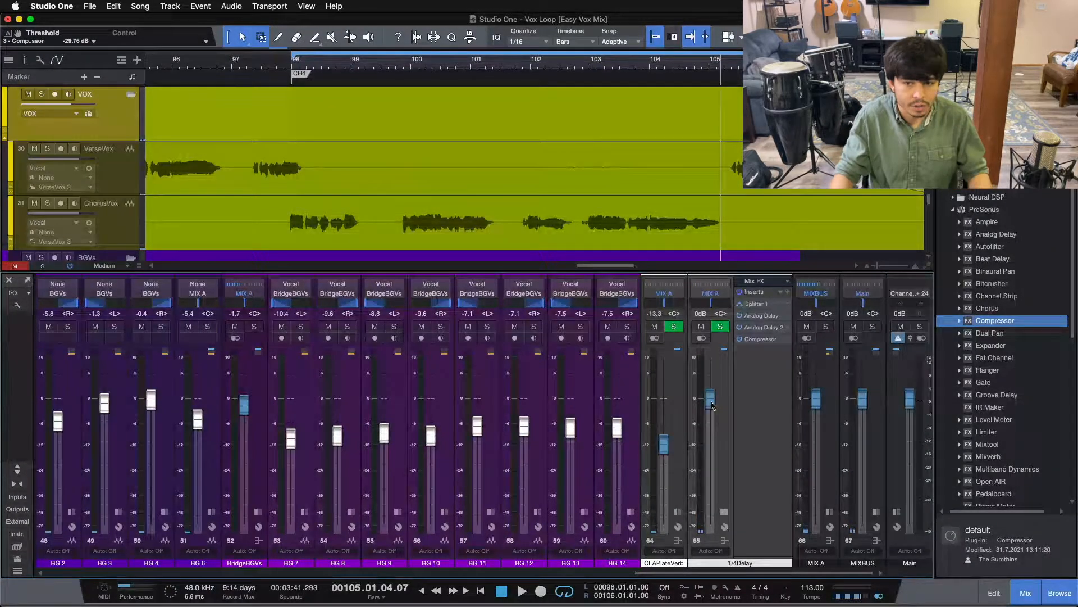
- Play the chorus from the loop start and lower the 1/4Delay fader to −7.1 dB
{"action": "key", "text": "KP_1"}
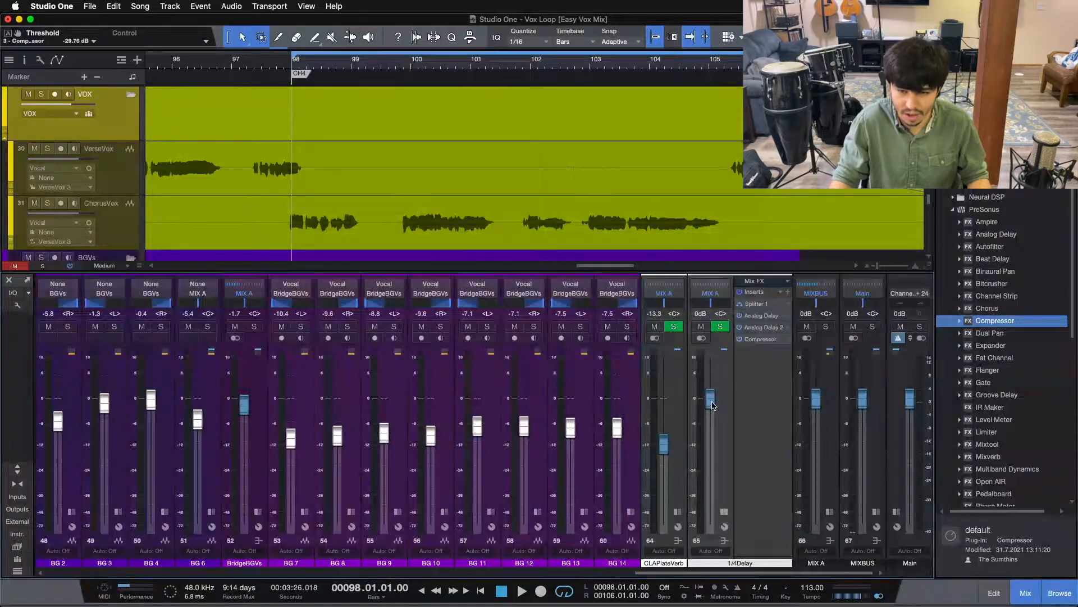
{"action": "left_click", "coordinate": [722, 406]}
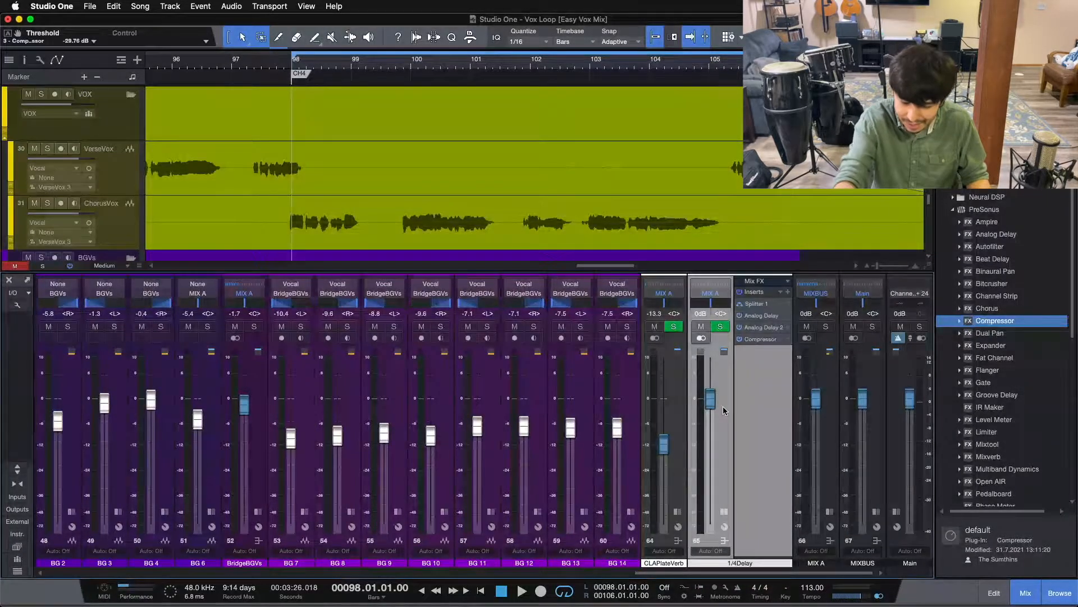
{"action": "key", "text": "space"}
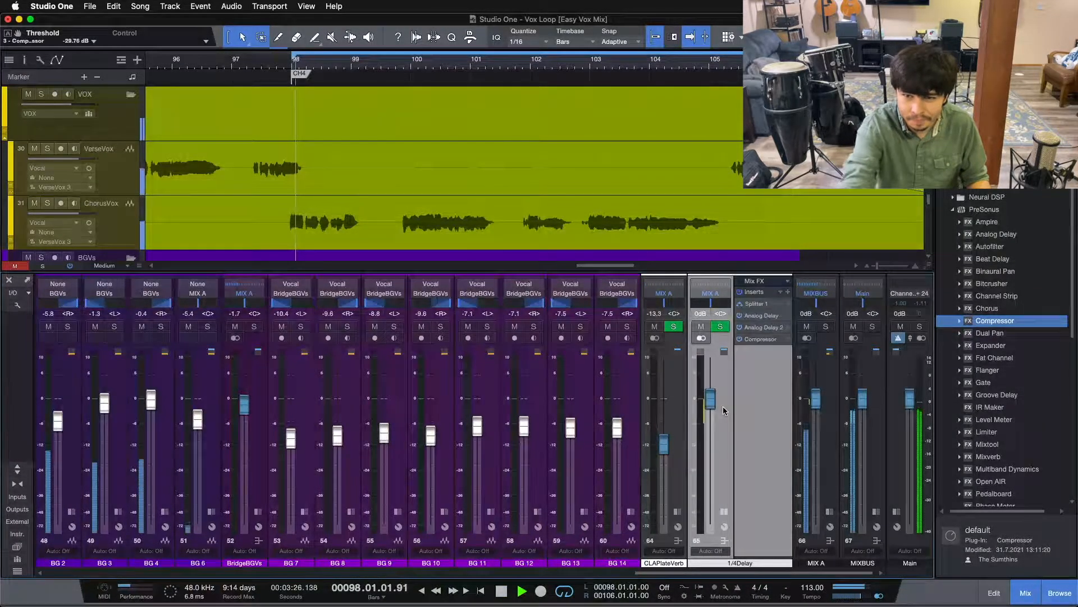
{"action": "left_click_drag", "start_coordinate": [711, 399], "coordinate": [709, 404]}
{"action": "scroll", "coordinate": [709, 404], "scroll_direction": "down", "scroll_amount": 6}
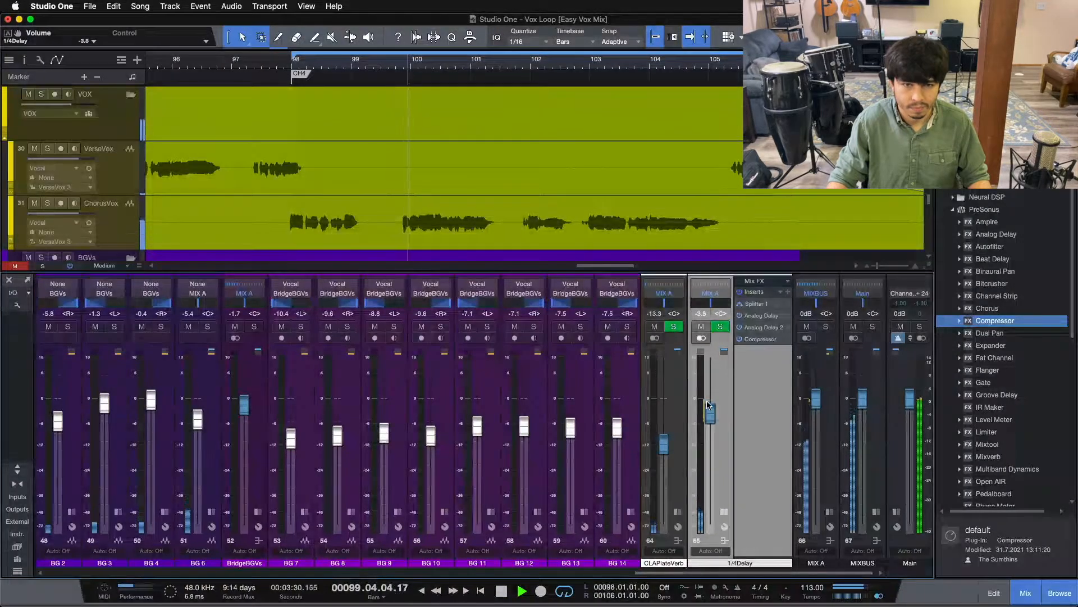
{"action": "scroll", "coordinate": [707, 404], "scroll_direction": "down", "scroll_amount": 5}
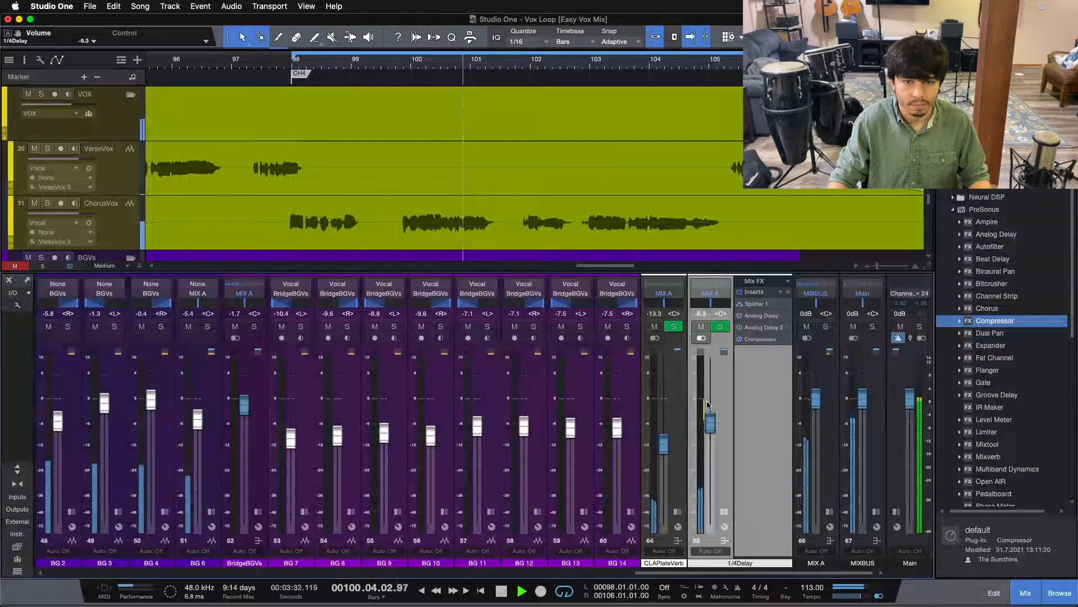
{"action": "scroll", "coordinate": [707, 405], "scroll_direction": "down", "scroll_amount": 1}
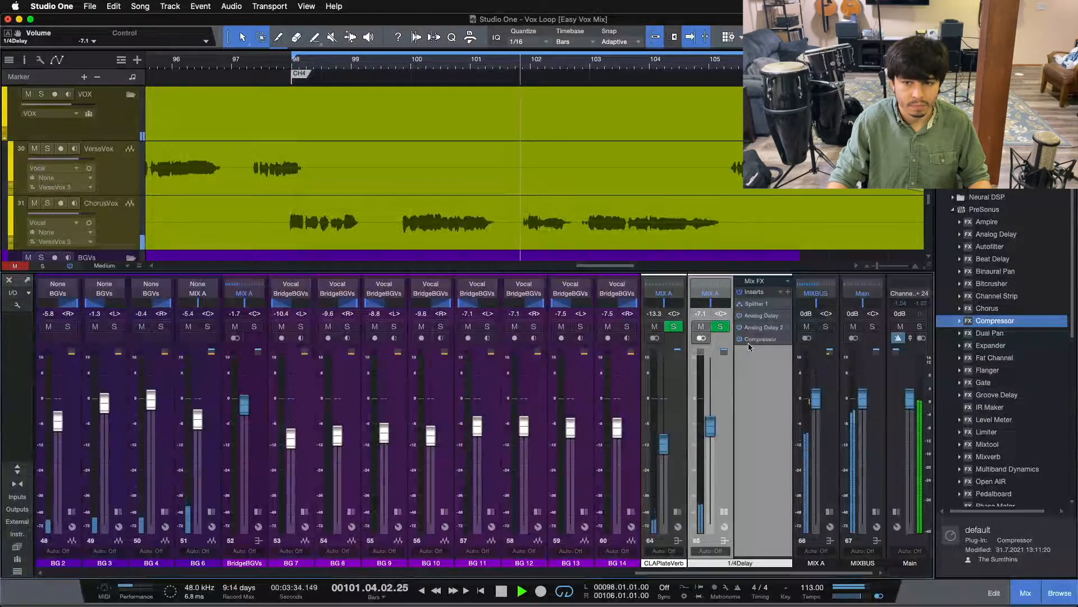
- Lower the 1/4Delay Compressor's threshold to −31.20 dB and close its window
{"action": "left_click", "coordinate": [748, 342]}
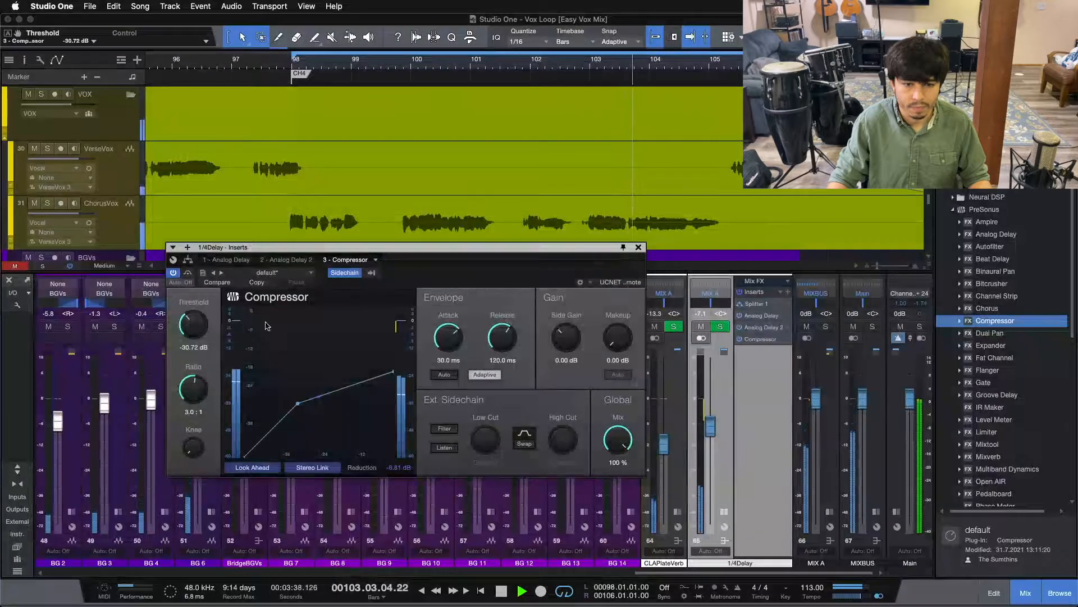
{"action": "scroll", "coordinate": [198, 329], "scroll_direction": "down", "scroll_amount": 1}
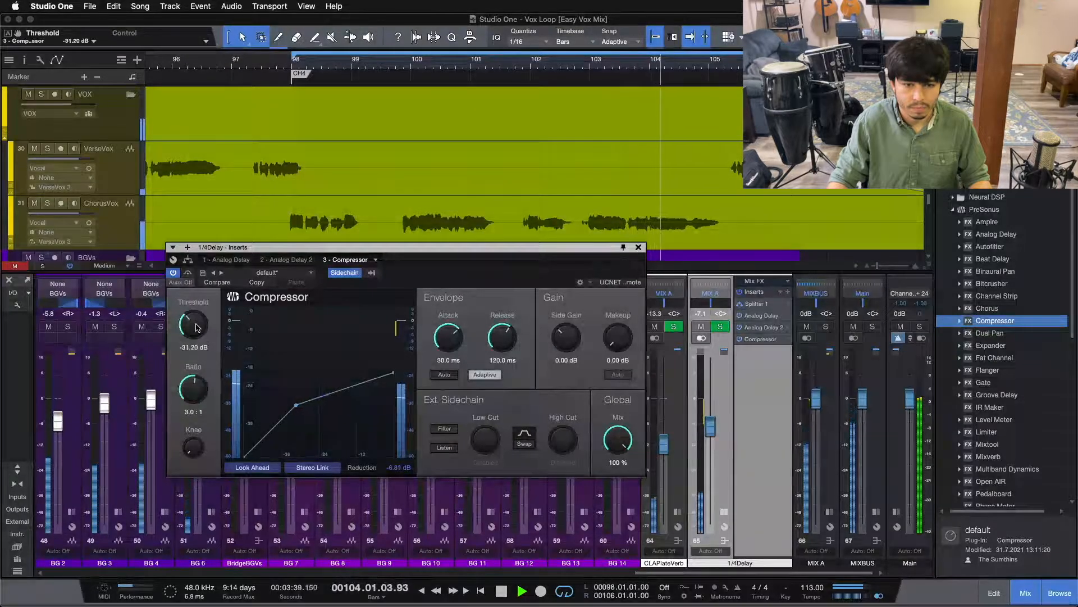
{"action": "left_click", "coordinate": [638, 247]}
- Bring the 1/4Delay fader further down to −10.8 dB while the chorus loops
{"action": "left_click_drag", "start_coordinate": [711, 426], "coordinate": [712, 432]}
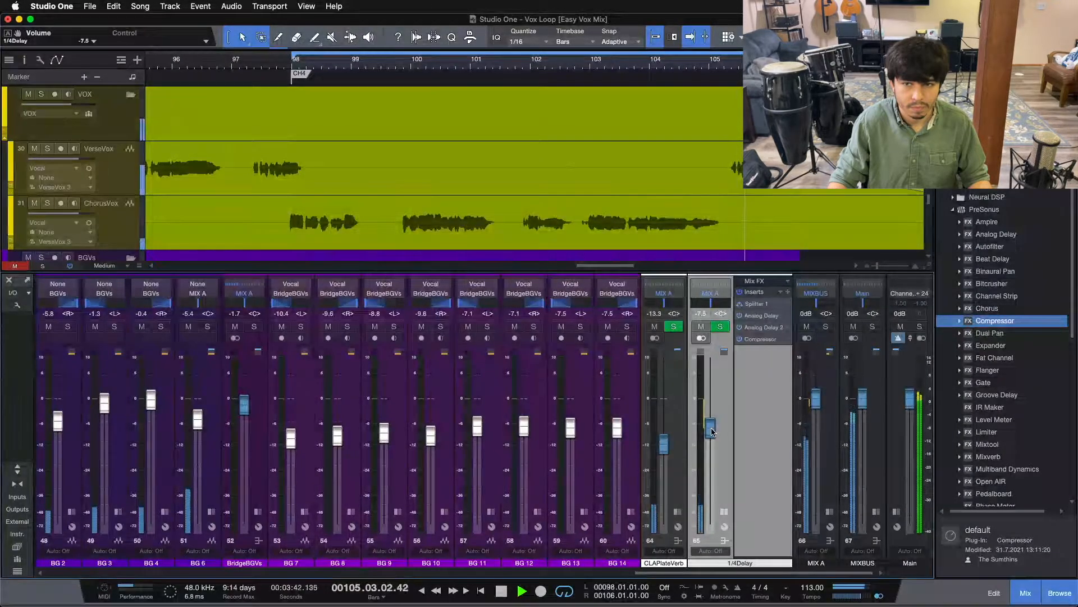
{"action": "scroll", "coordinate": [712, 431], "scroll_direction": "down", "scroll_amount": 1}
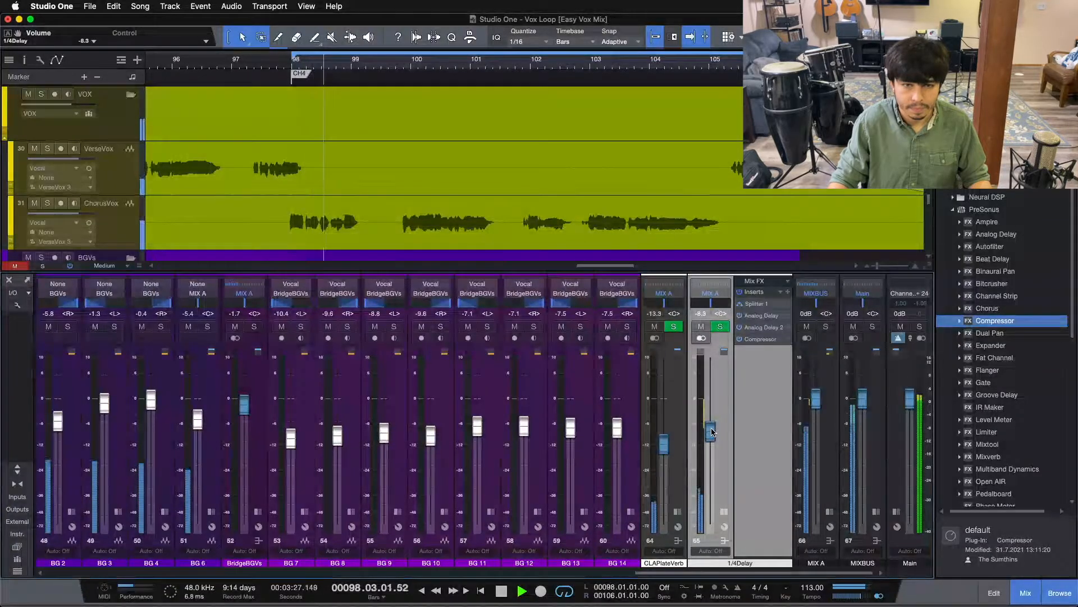
{"action": "scroll", "coordinate": [712, 431], "scroll_direction": "down", "scroll_amount": 2}
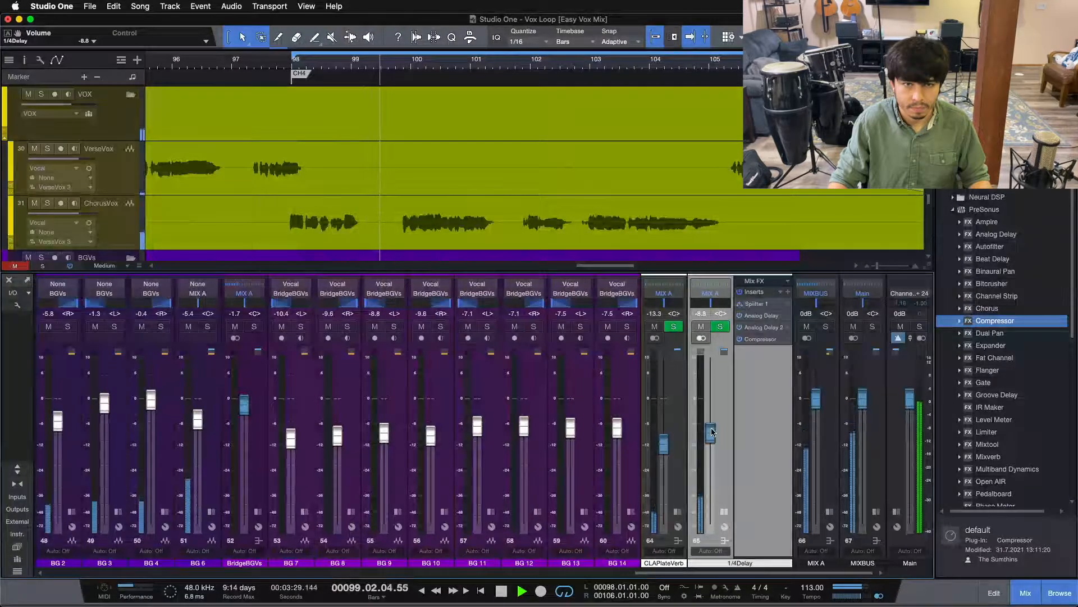
{"action": "scroll", "coordinate": [712, 431], "scroll_direction": "down", "scroll_amount": 1}
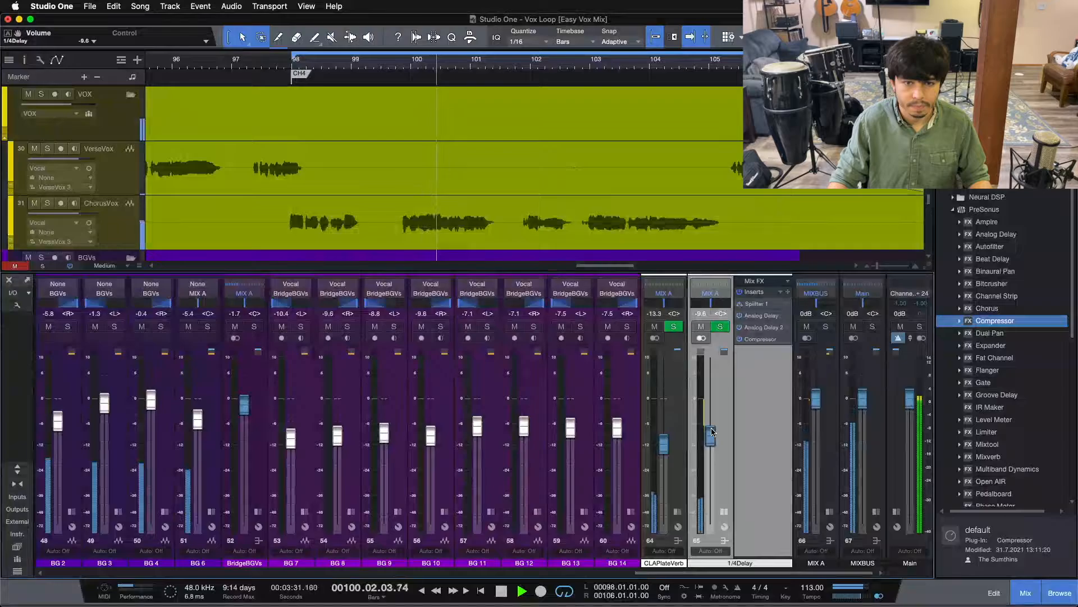
{"action": "scroll", "coordinate": [712, 431], "scroll_direction": "down", "scroll_amount": 1}
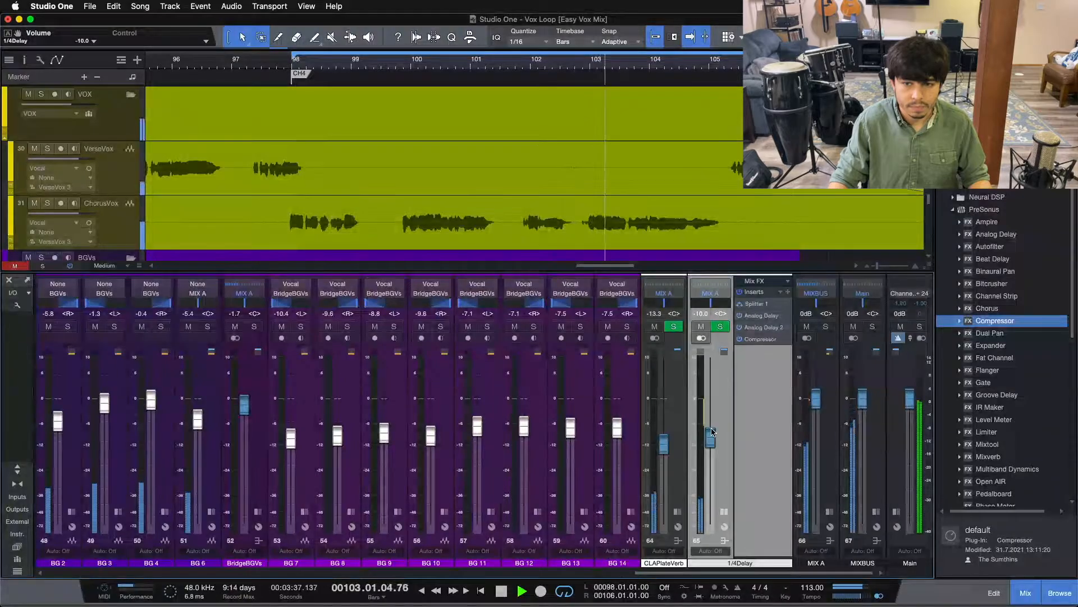
{"action": "scroll", "coordinate": [712, 431], "scroll_direction": "down", "scroll_amount": 2}
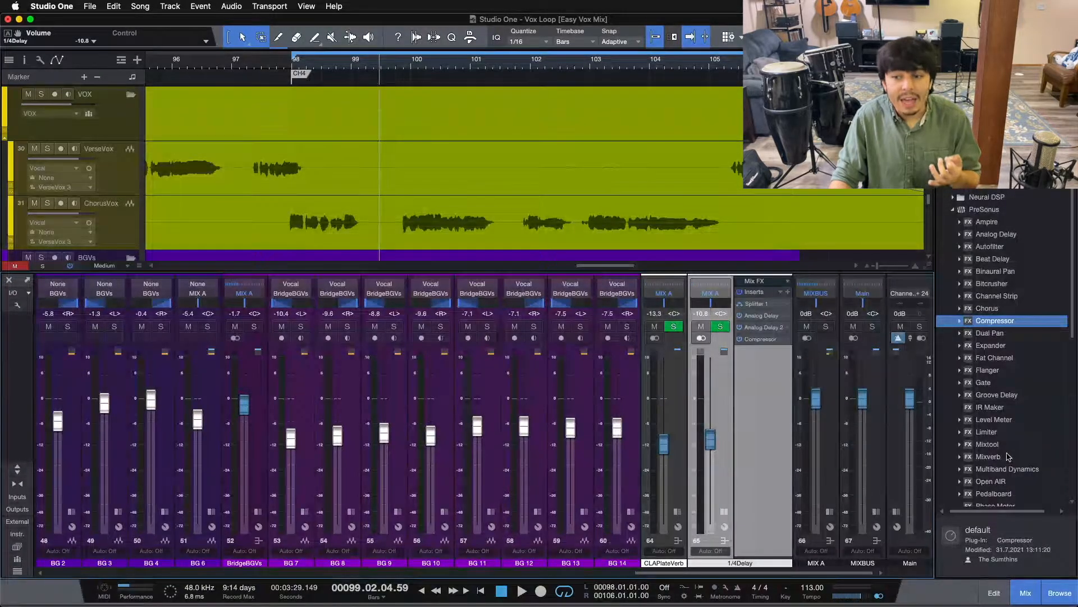
- Insert Fat Channel before the splitter on the 1/4Delay bus, enable its compressor section, and choose the FET model
{"action": "left_click_drag", "start_coordinate": [994, 358], "coordinate": [759, 302]}
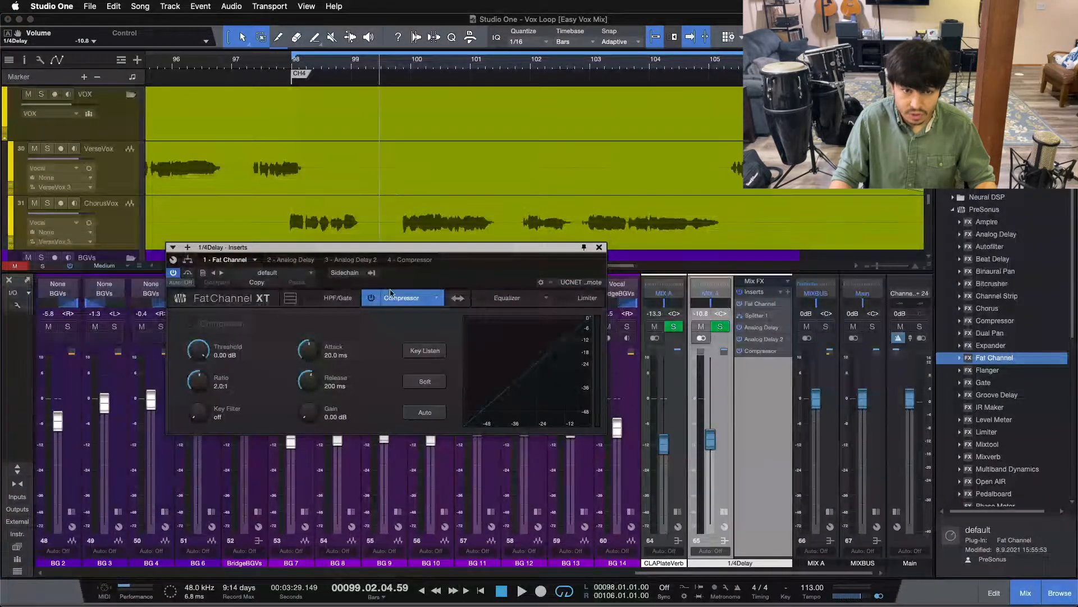
{"action": "left_click", "coordinate": [371, 297]}
{"action": "left_click", "coordinate": [436, 299]}
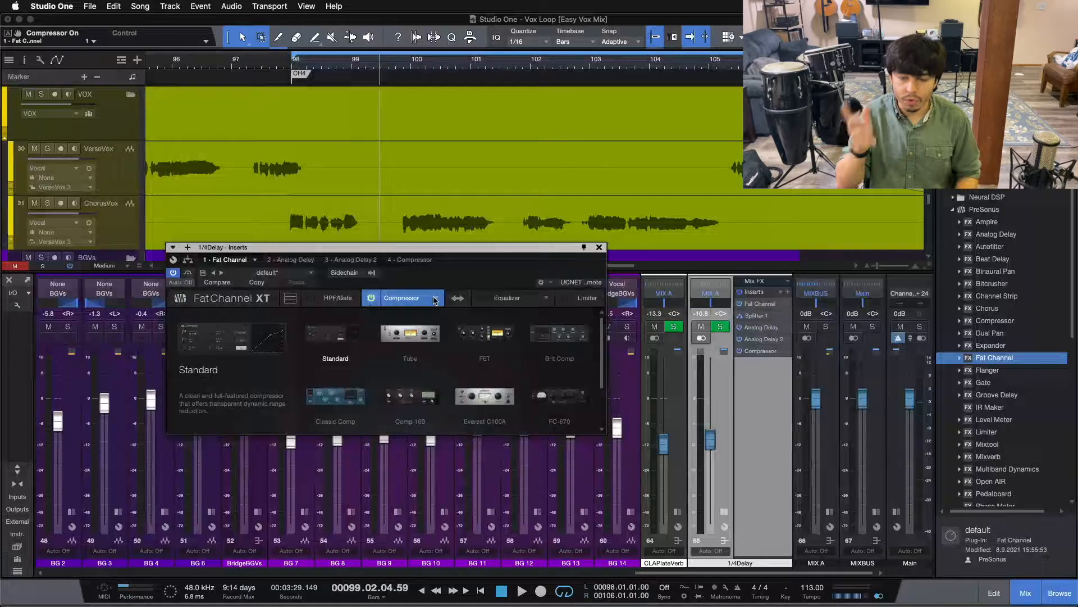
{"action": "left_click", "coordinate": [484, 336]}
{"action": "left_click_drag", "start_coordinate": [476, 282], "coordinate": [543, 313]}
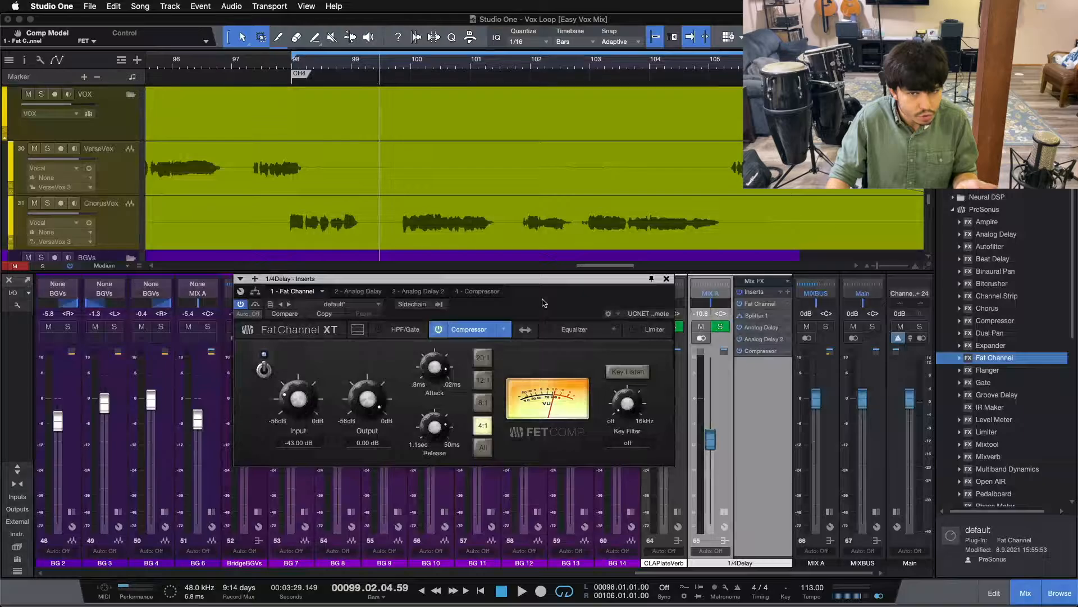
{"action": "left_click_drag", "start_coordinate": [542, 303], "coordinate": [582, 311]}
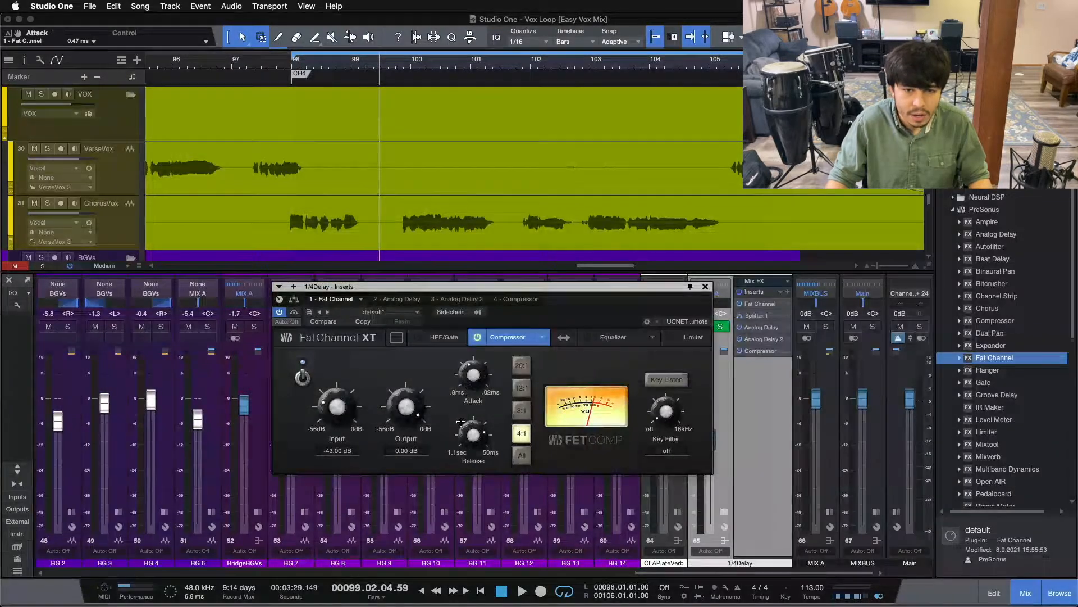
{"action": "left_click_drag", "start_coordinate": [555, 314], "coordinate": [525, 315]}
- Return to the loop start, solo the 1/4Delay bus, and set the FET compressor's input to −35.72 dB and output to −18.76 dB
{"action": "key", "text": "KP_0"}
{"action": "left_click", "coordinate": [720, 326]}
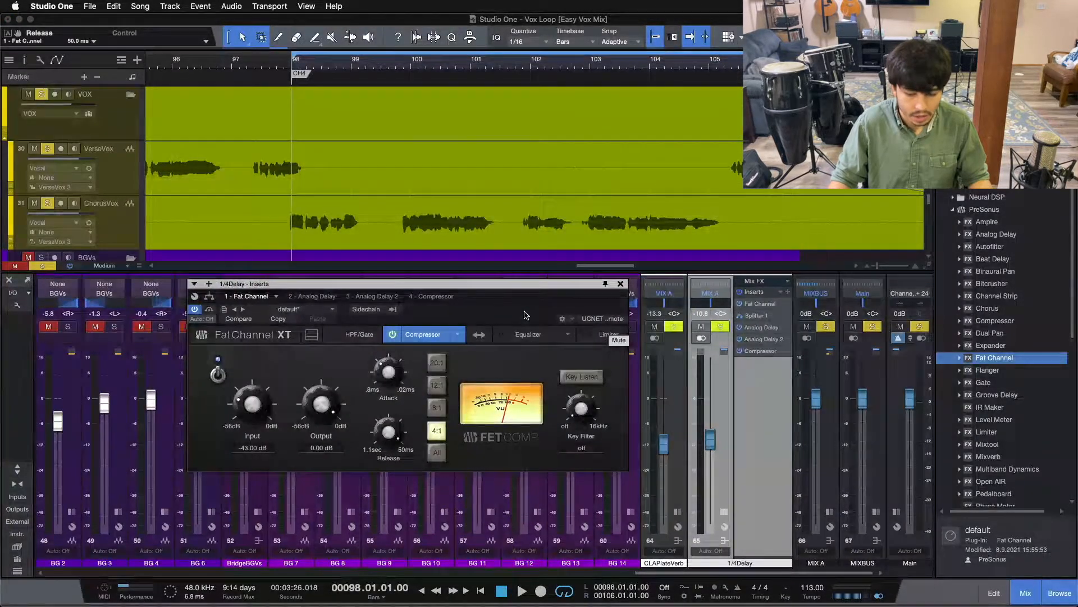
{"action": "left_click_drag", "start_coordinate": [524, 315], "coordinate": [551, 321]}
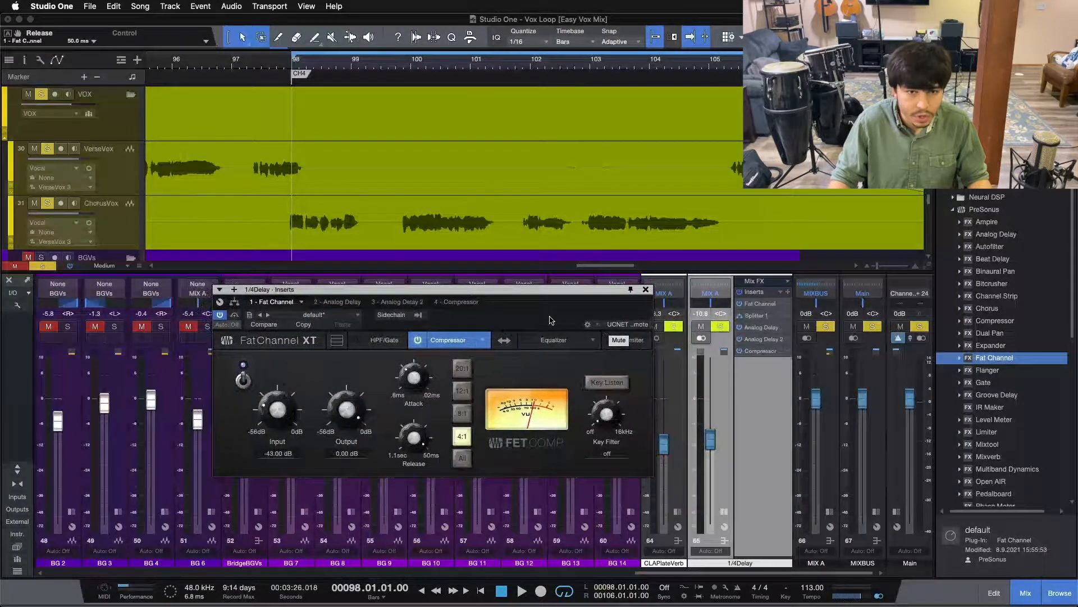
{"action": "left_click_drag", "start_coordinate": [344, 403], "coordinate": [278, 392]}
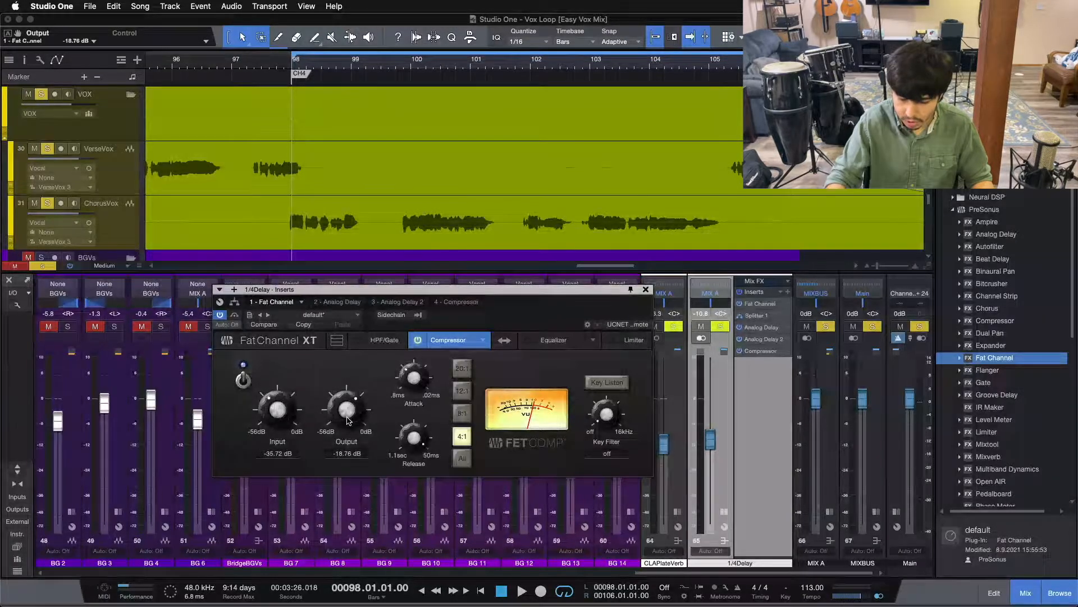
- Play the soloed delay, raise the FET compressor's input to −18.48 dB, and lower its output to −22.40 dB
{"action": "key", "text": "space"}
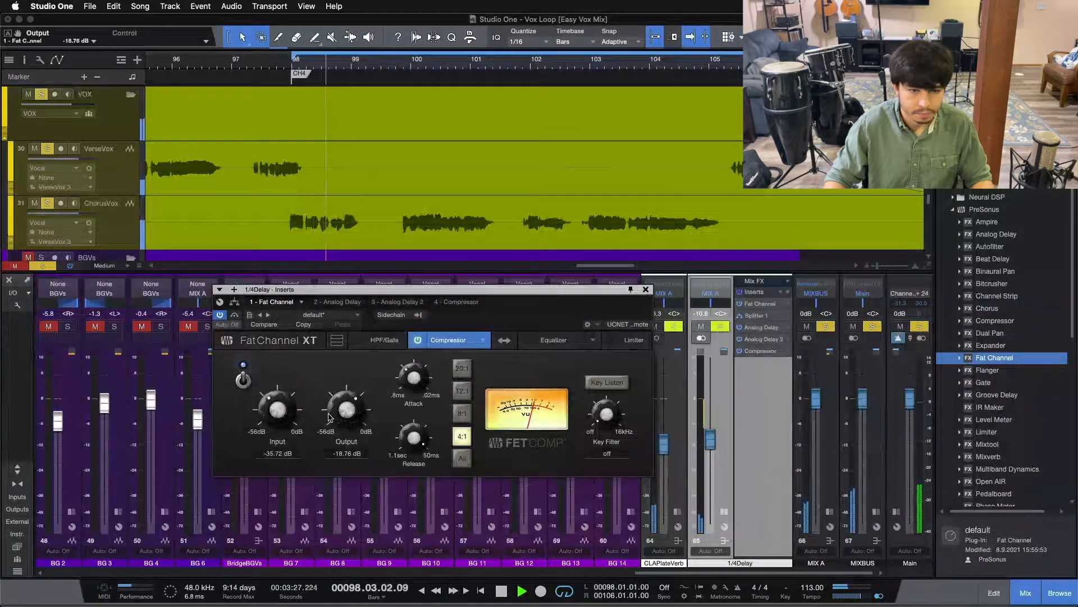
{"action": "left_click_drag", "start_coordinate": [291, 418], "coordinate": [287, 411]}
{"action": "scroll", "coordinate": [287, 411], "scroll_direction": "up", "scroll_amount": 9}
{"action": "scroll", "coordinate": [287, 410], "scroll_direction": "up", "scroll_amount": 1}
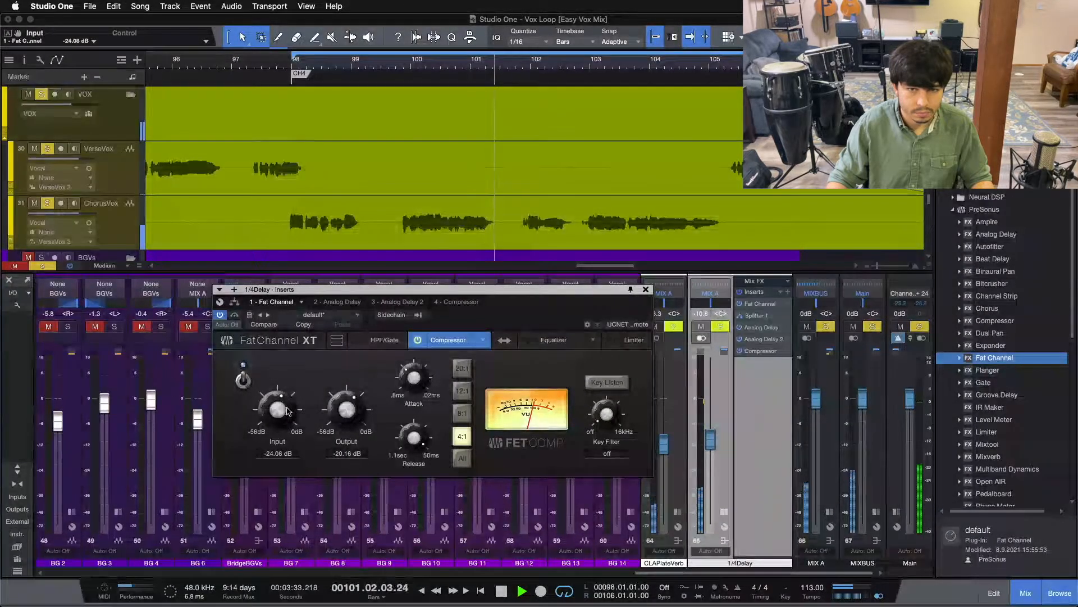
{"action": "scroll", "coordinate": [287, 410], "scroll_direction": "up", "scroll_amount": 2}
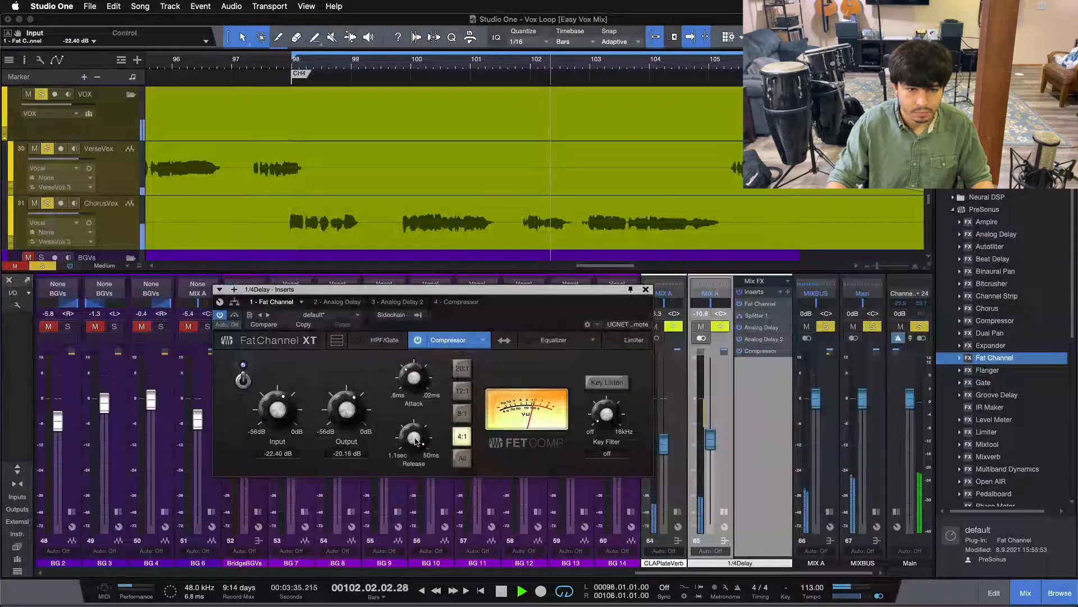
{"action": "scroll", "coordinate": [360, 424], "scroll_direction": "down", "scroll_amount": 4}
{"action": "scroll", "coordinate": [281, 421], "scroll_direction": "up", "scroll_amount": 3}
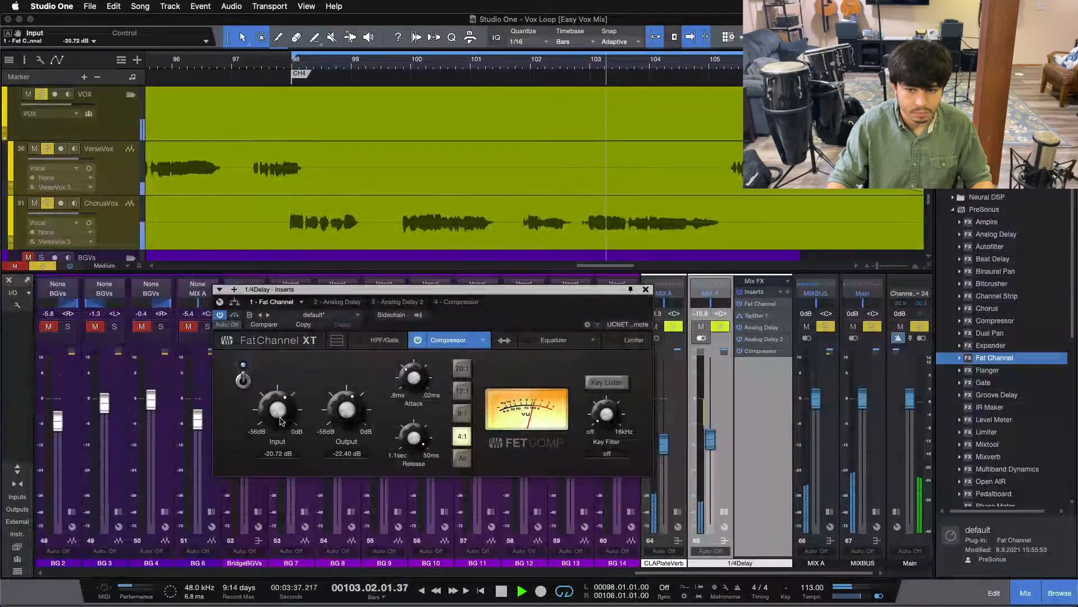
{"action": "scroll", "coordinate": [281, 421], "scroll_direction": "up", "scroll_amount": 1}
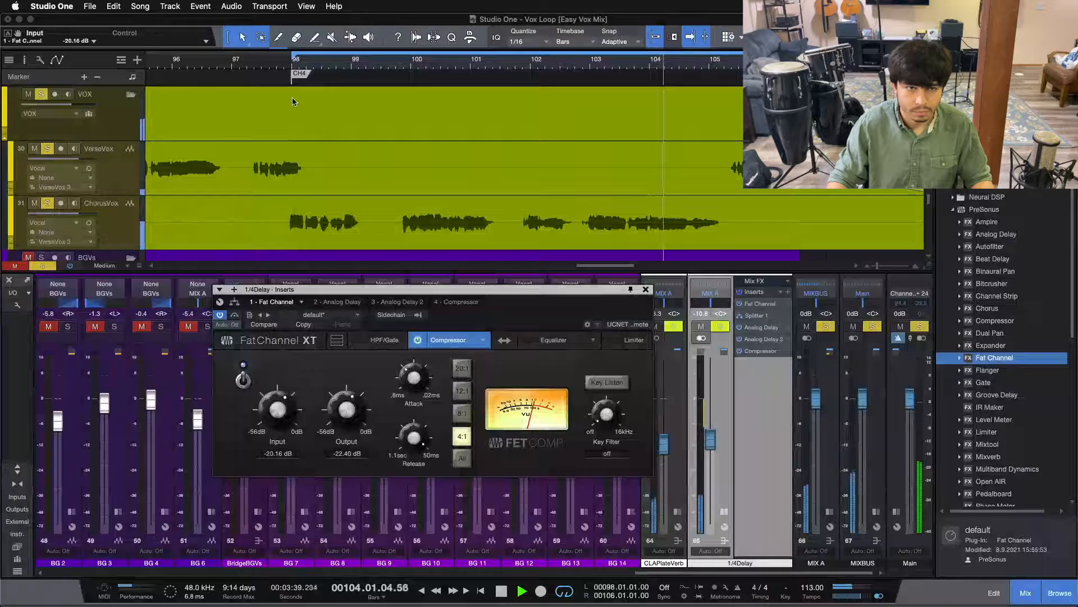
{"action": "scroll", "coordinate": [273, 420], "scroll_direction": "up", "scroll_amount": 3}
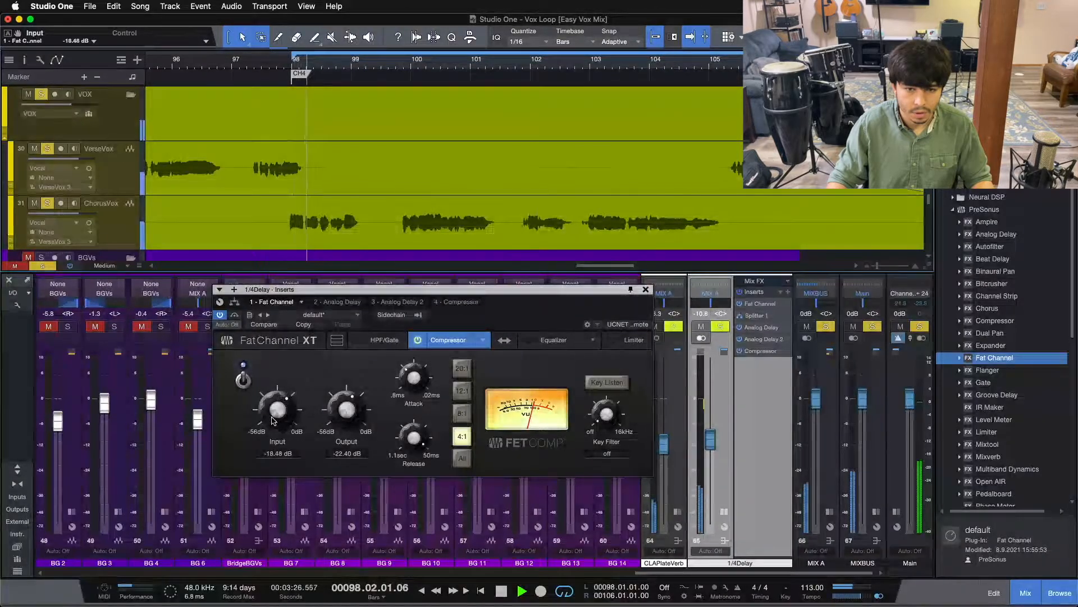
- Push the FET compressor's input to −11.76 dB and compensate by lowering its output to −29.68 dB
{"action": "scroll", "coordinate": [360, 418], "scroll_direction": "down", "scroll_amount": 9}
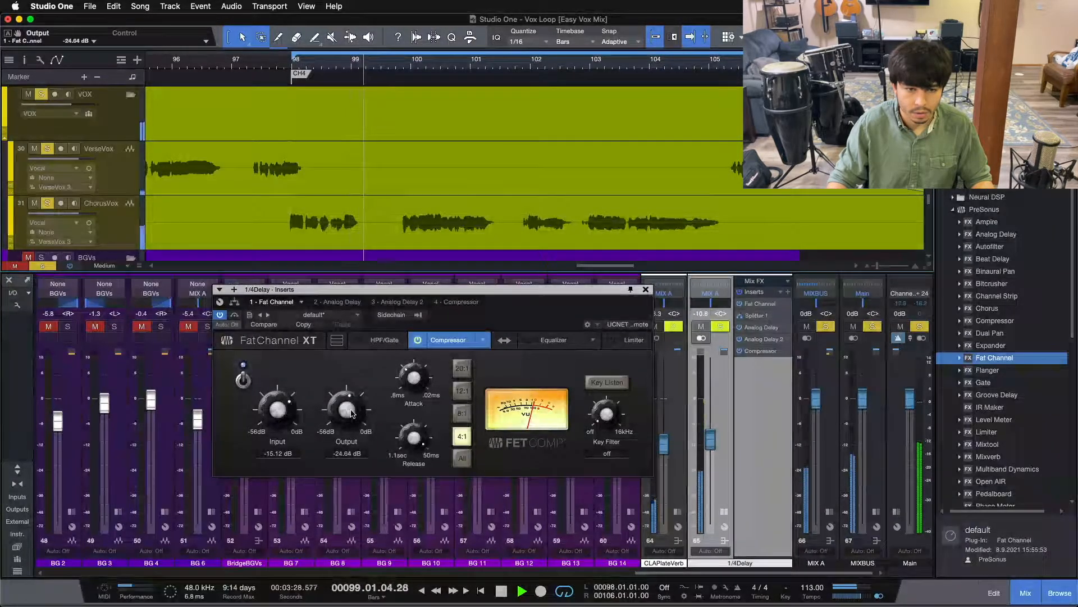
{"action": "scroll", "coordinate": [269, 410], "scroll_direction": "up", "scroll_amount": 1}
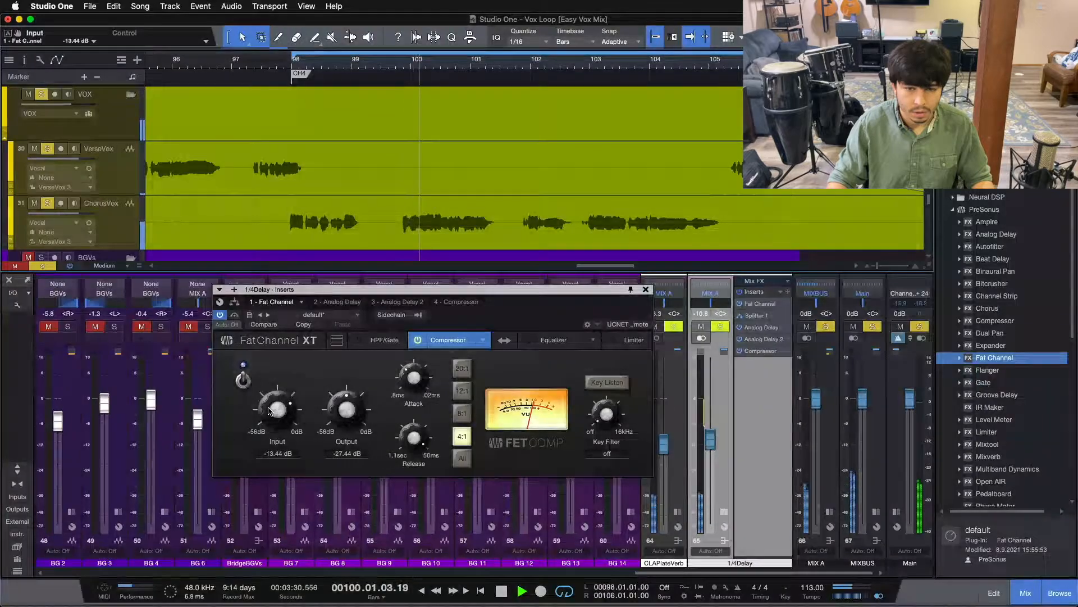
{"action": "scroll", "coordinate": [270, 410], "scroll_direction": "up", "scroll_amount": 3}
{"action": "scroll", "coordinate": [356, 416], "scroll_direction": "down", "scroll_amount": 1}
{"action": "scroll", "coordinate": [356, 415], "scroll_direction": "down", "scroll_amount": 2}
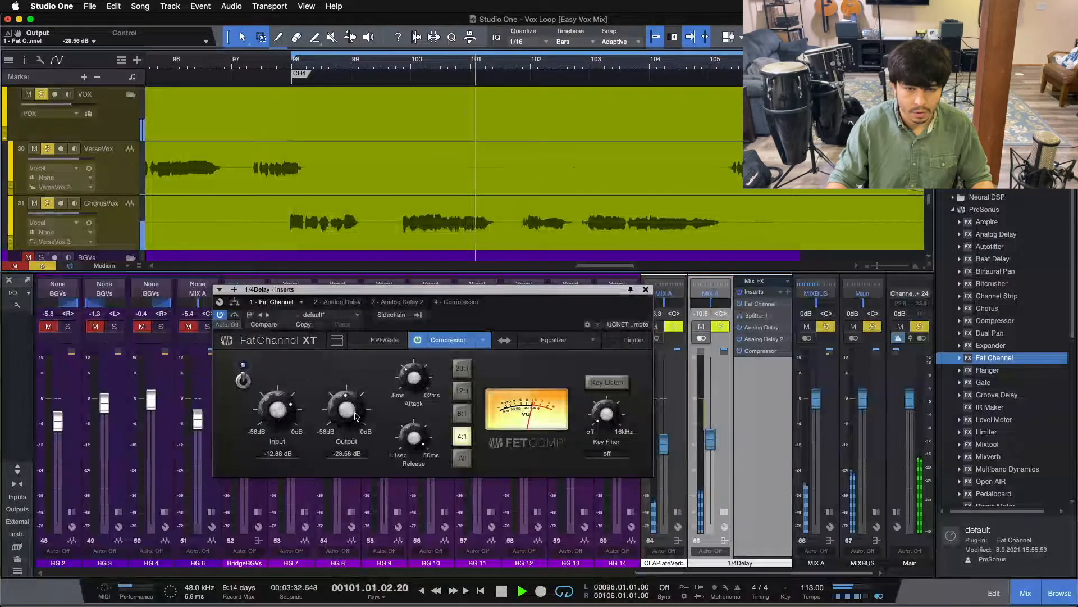
{"action": "scroll", "coordinate": [286, 414], "scroll_direction": "up", "scroll_amount": 1}
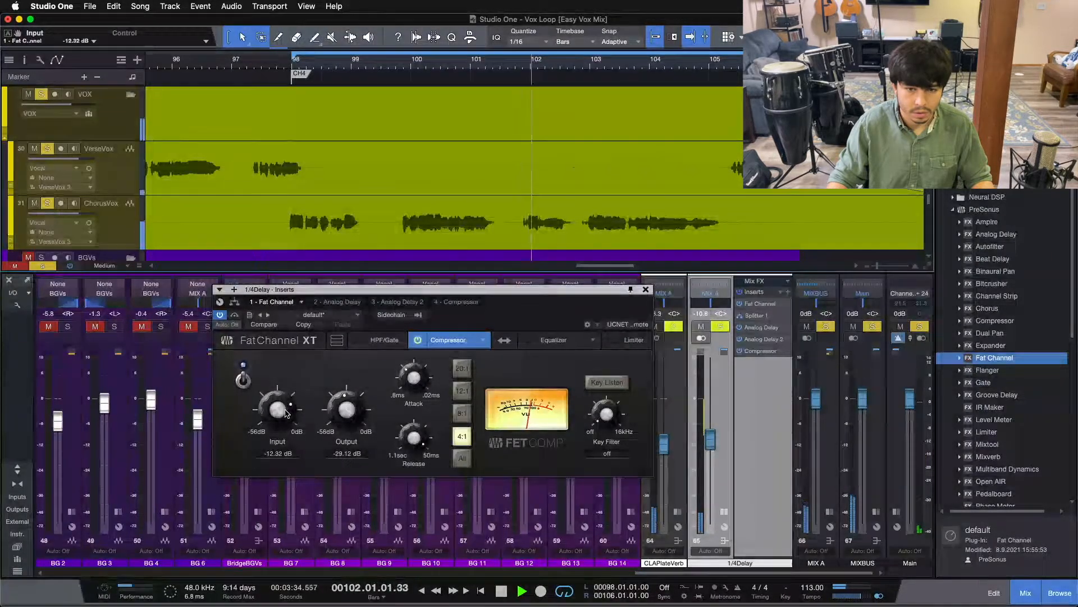
{"action": "scroll", "coordinate": [355, 416], "scroll_direction": "down", "scroll_amount": 1}
{"action": "scroll", "coordinate": [286, 413], "scroll_direction": "up", "scroll_amount": 1}
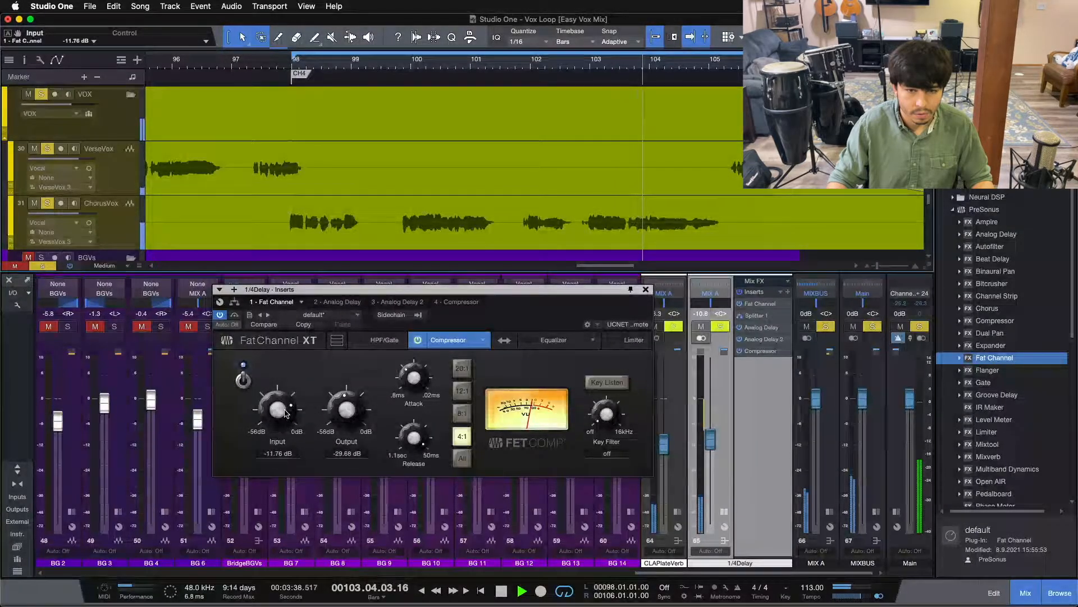
- Replay from the chorus start and fine-tune the FET compressor's input to −10.64 dB and output to −30.24 dB
{"action": "left_click", "coordinate": [261, 70]}
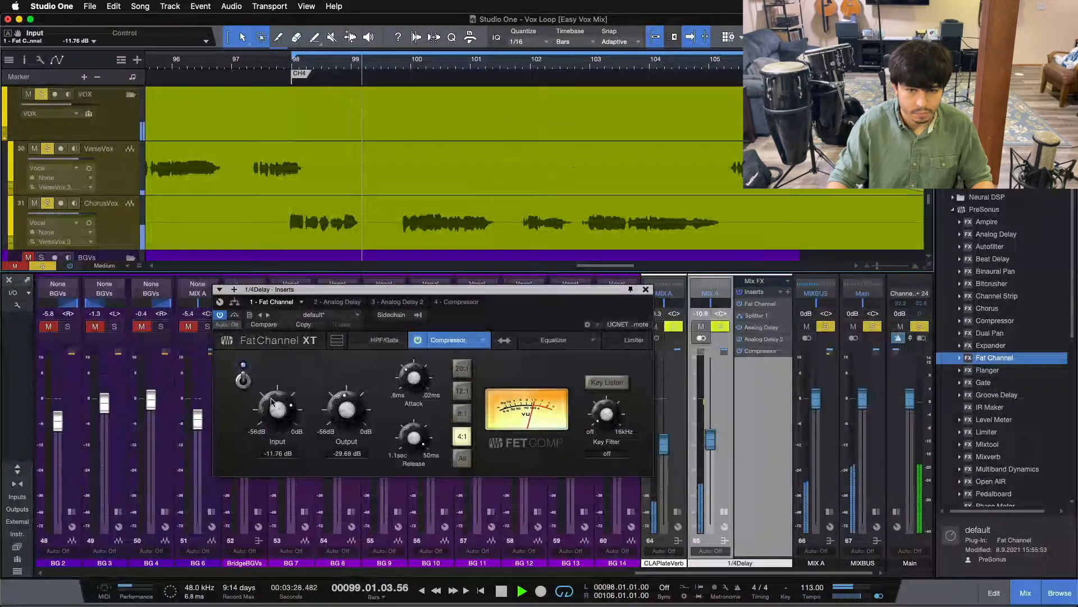
{"action": "scroll", "coordinate": [272, 406], "scroll_direction": "up", "scroll_amount": 1}
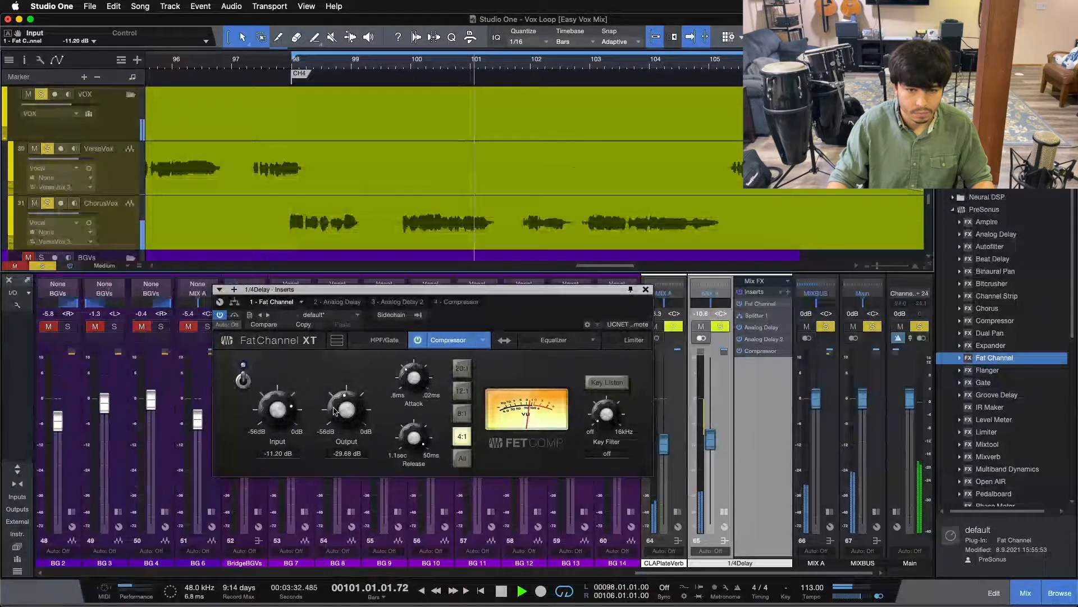
{"action": "scroll", "coordinate": [334, 410], "scroll_direction": "down", "scroll_amount": 1}
{"action": "scroll", "coordinate": [275, 414], "scroll_direction": "up", "scroll_amount": 1}
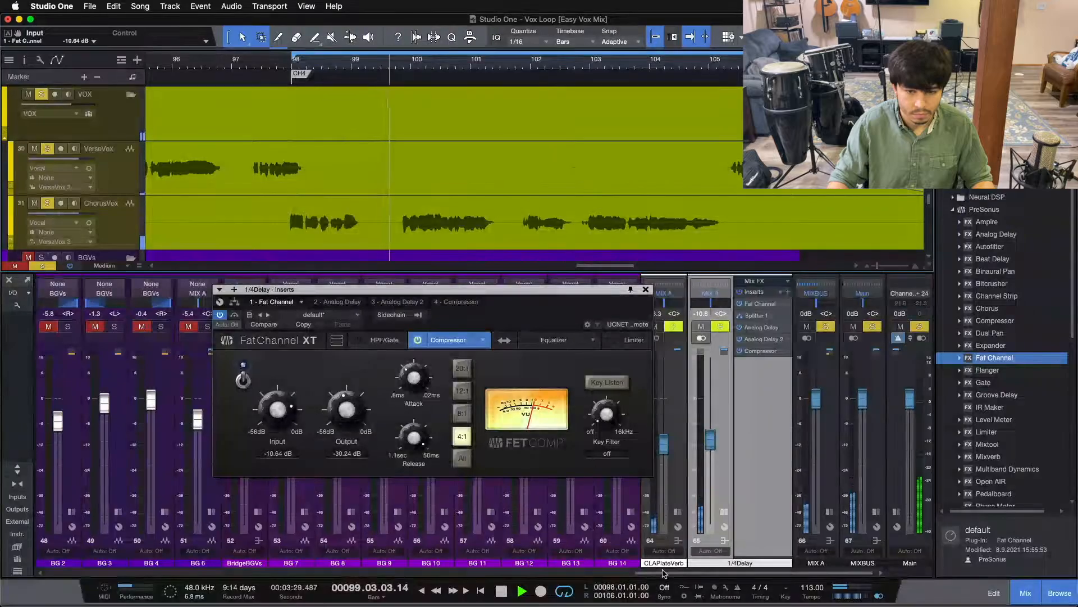
- Mute the VOX bus's send to CLAPlateVerb and return to the 1/4Delay channel in the mixer
{"action": "scroll", "coordinate": [286, 529], "scroll_direction": "left", "scroll_amount": 5}
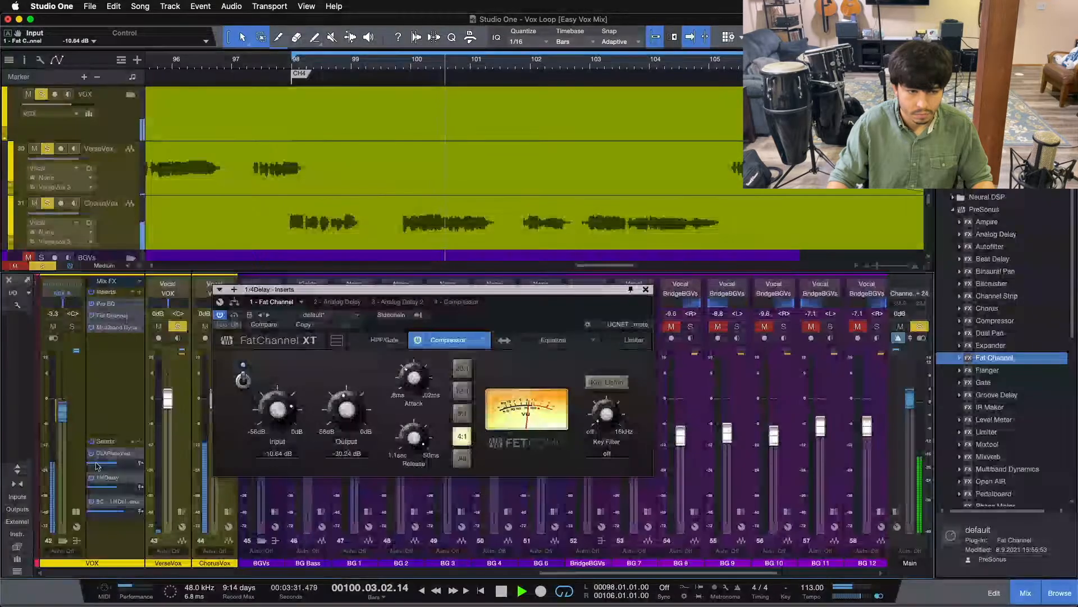
{"action": "left_click", "coordinate": [91, 453]}
{"action": "left_click_drag", "start_coordinate": [543, 574], "coordinate": [643, 574]}
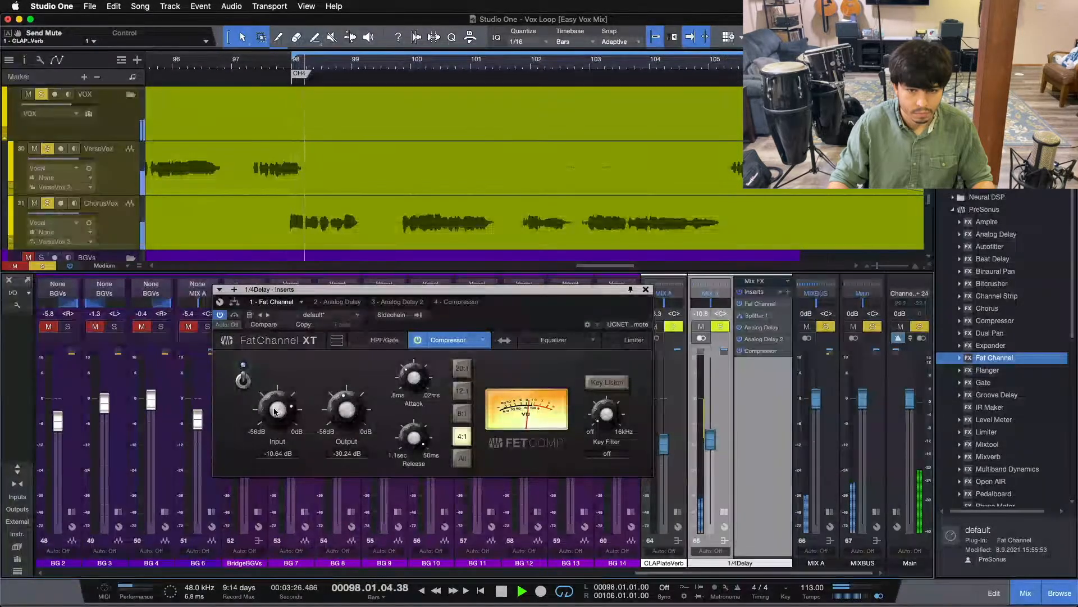
- Raise the FET compressor's input to −10.08 dB, then bypass the compressor and set its output to −29.68 dB
{"action": "left_click_drag", "start_coordinate": [275, 412], "coordinate": [290, 403]}
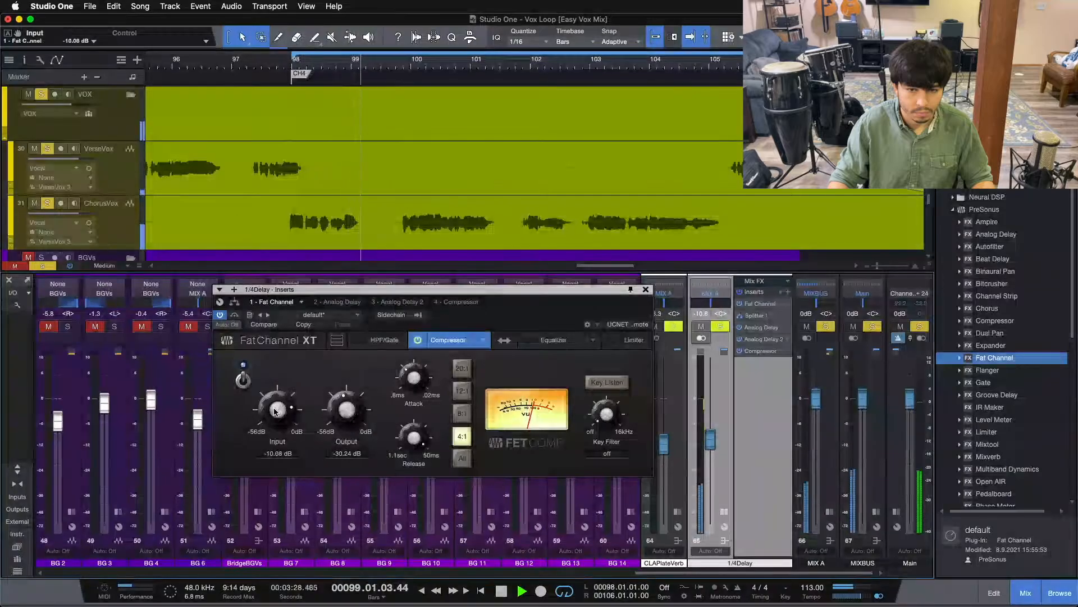
{"action": "left_click", "coordinate": [243, 380]}
{"action": "left_click_drag", "start_coordinate": [344, 416], "coordinate": [345, 411]}
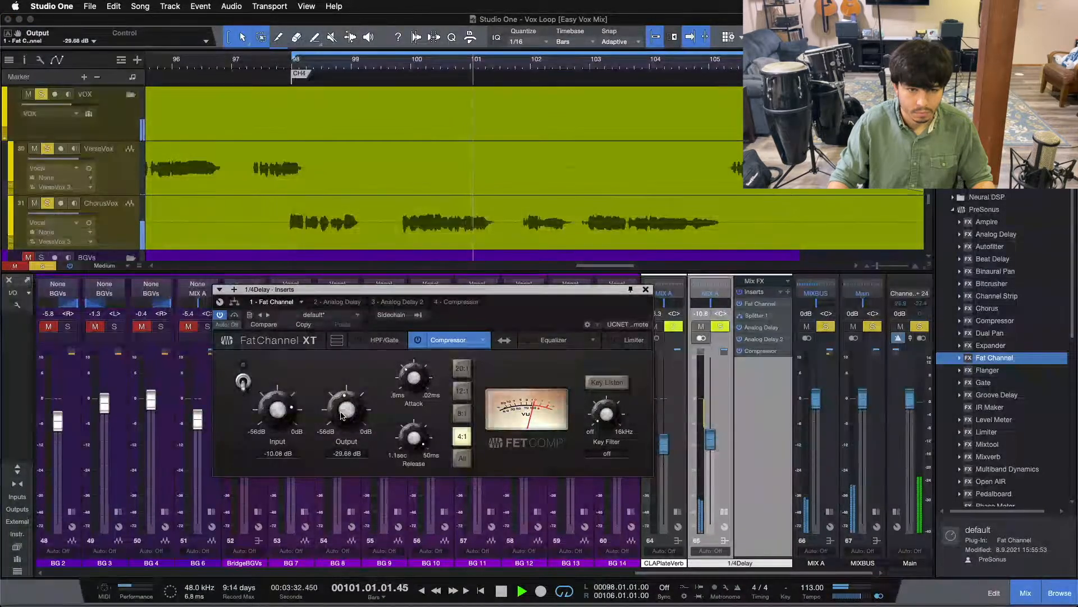
- Replay from bar 99 beat 4, re-enable the FET compressor, and lower its output to −30.80 dB
{"action": "key", "text": "space"}
{"action": "left_click", "coordinate": [396, 64]}
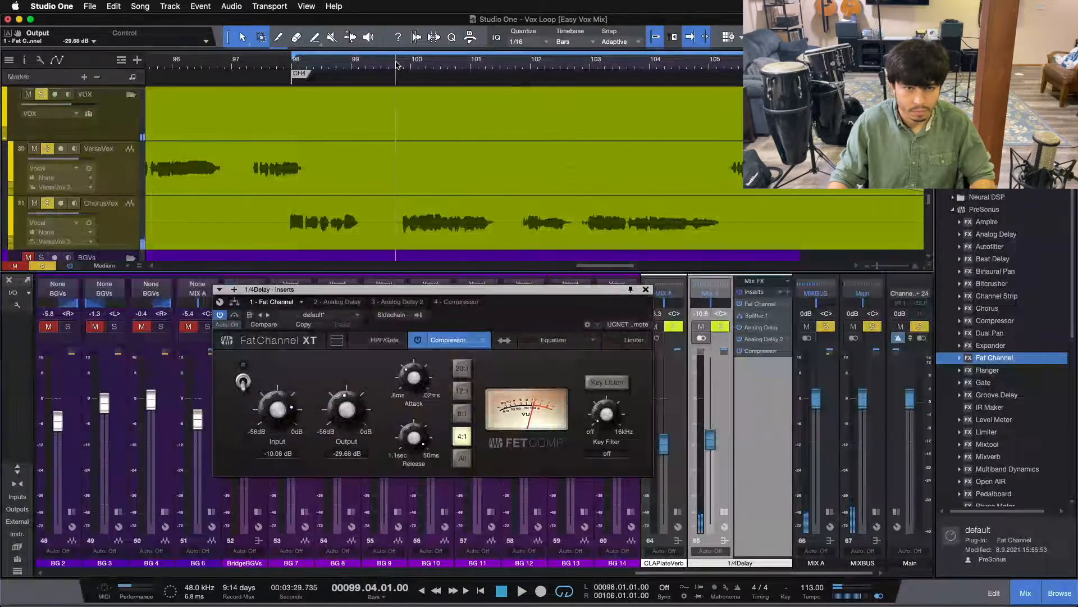
{"action": "key", "text": "space"}
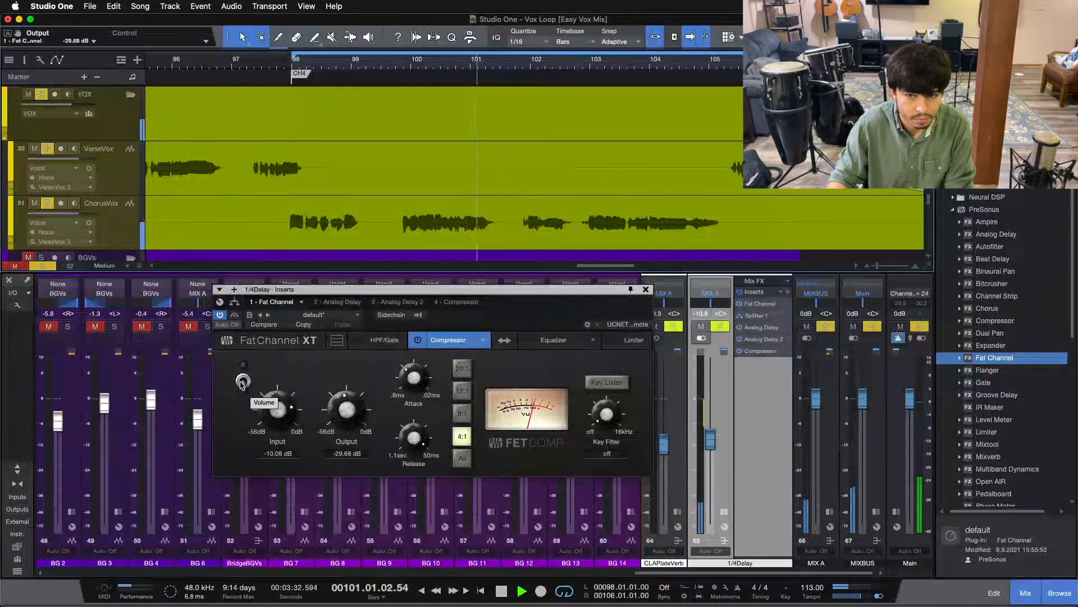
{"action": "left_click", "coordinate": [243, 382]}
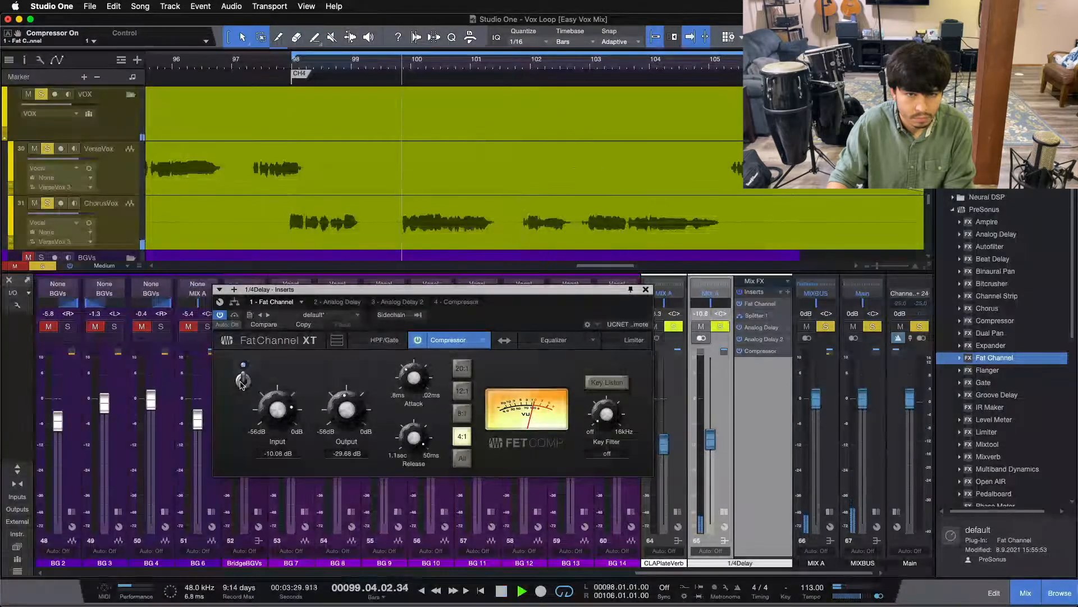
{"action": "scroll", "coordinate": [337, 414], "scroll_direction": "down", "scroll_amount": 2}
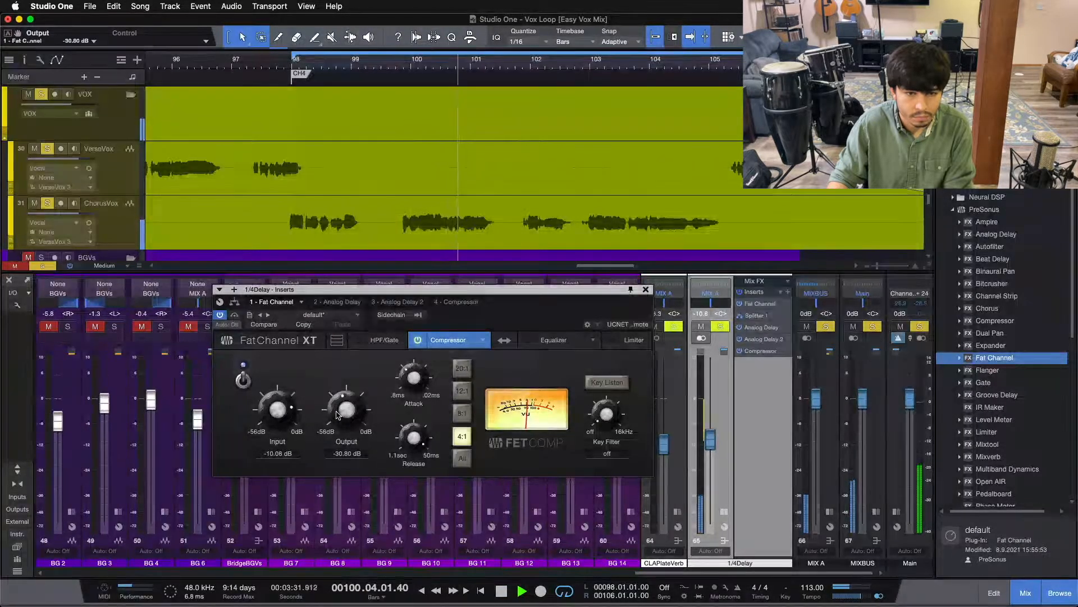
- Compare the delay with the FET compressor bypassed and engaged, and lower its output to −31.92 dB
{"action": "left_click", "coordinate": [243, 380]}
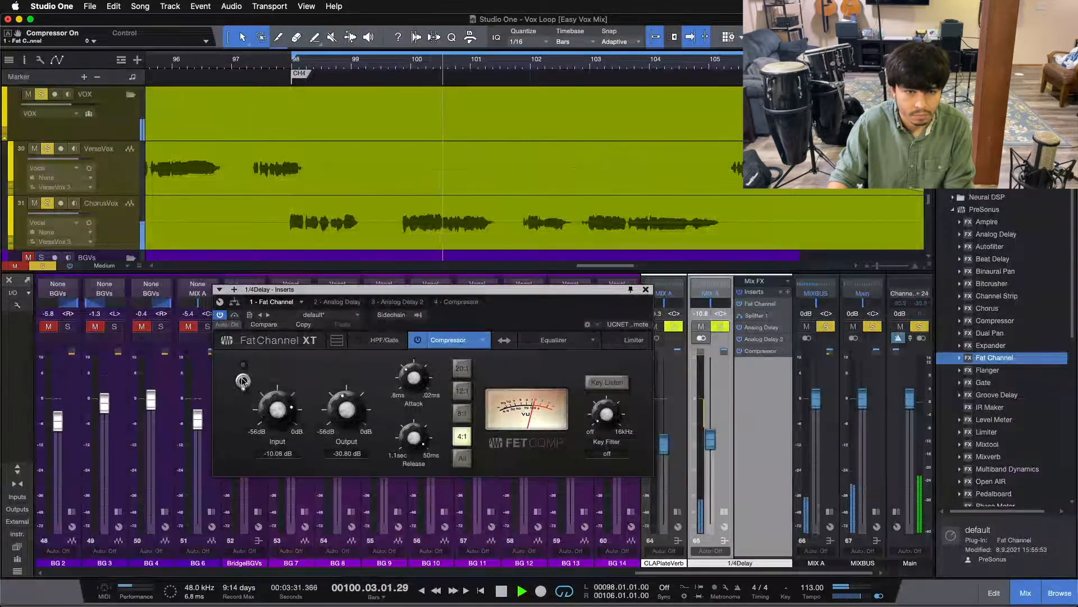
{"action": "left_click", "coordinate": [243, 381]}
{"action": "scroll", "coordinate": [335, 413], "scroll_direction": "down", "scroll_amount": 1}
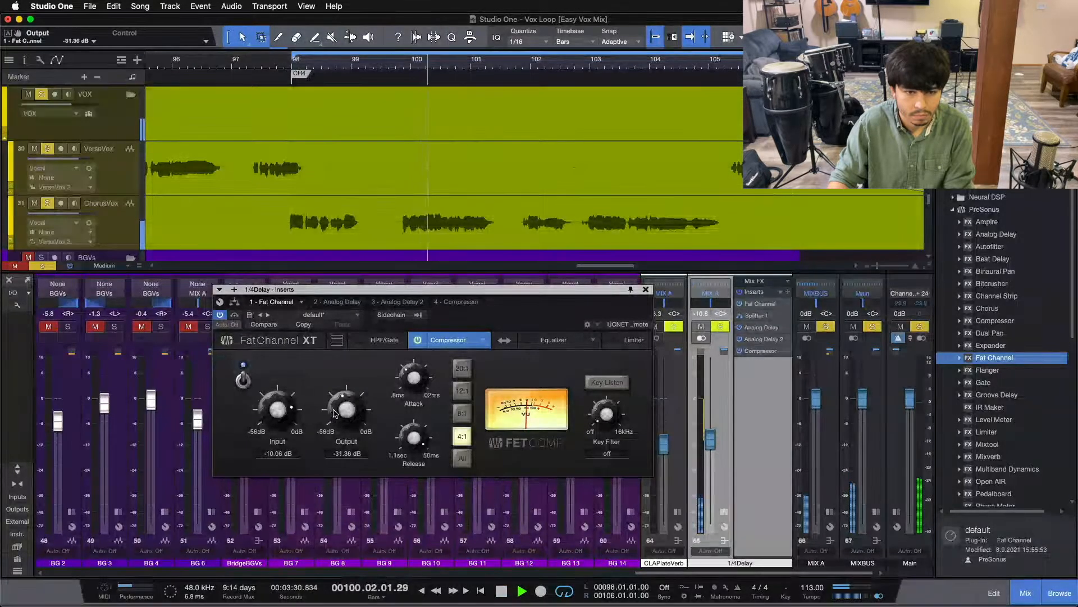
{"action": "scroll", "coordinate": [335, 414], "scroll_direction": "down", "scroll_amount": 1}
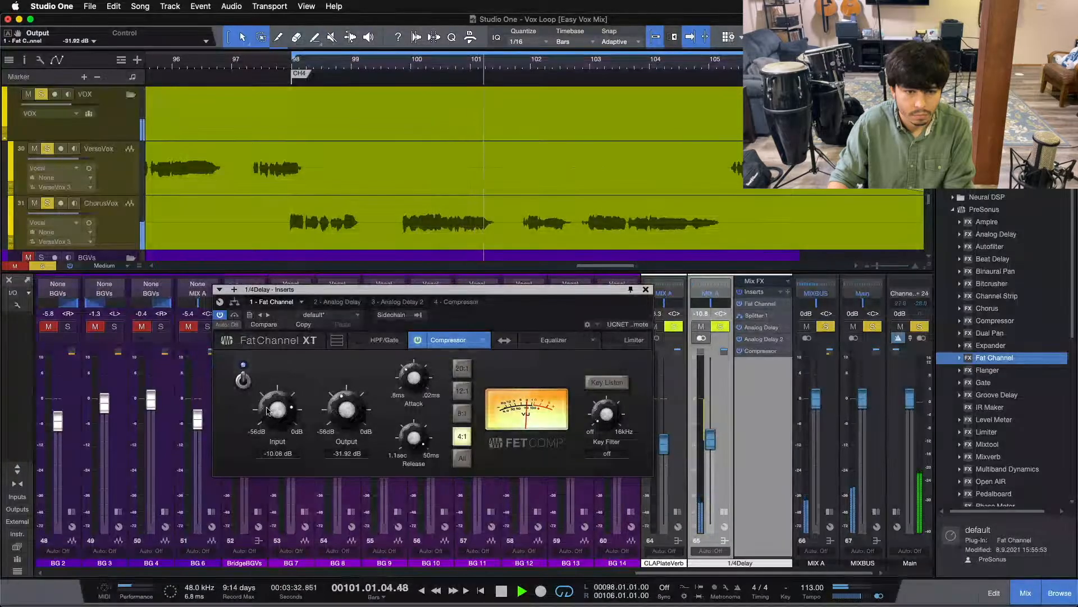
- Level-match the FET compressor against bypass again with an output of −33.04 dB, close its window, and stop playback
{"action": "left_click", "coordinate": [243, 381]}
{"action": "key", "text": "space"}
{"action": "left_click", "coordinate": [243, 381]}
{"action": "key", "text": "space"}
{"action": "scroll", "coordinate": [357, 425], "scroll_direction": "down", "scroll_amount": 2}
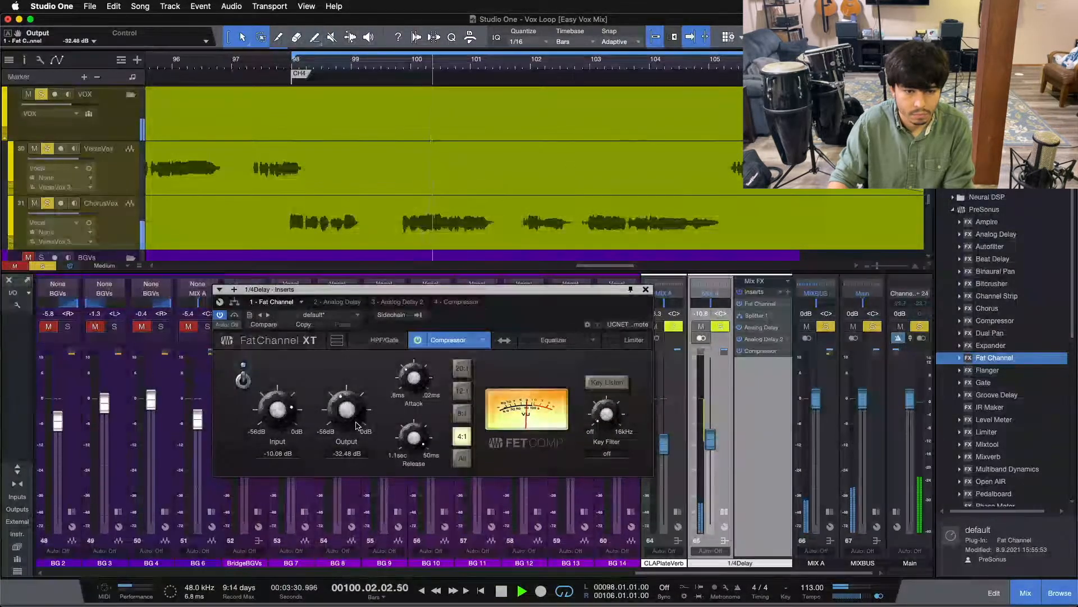
{"action": "left_click", "coordinate": [646, 289]}
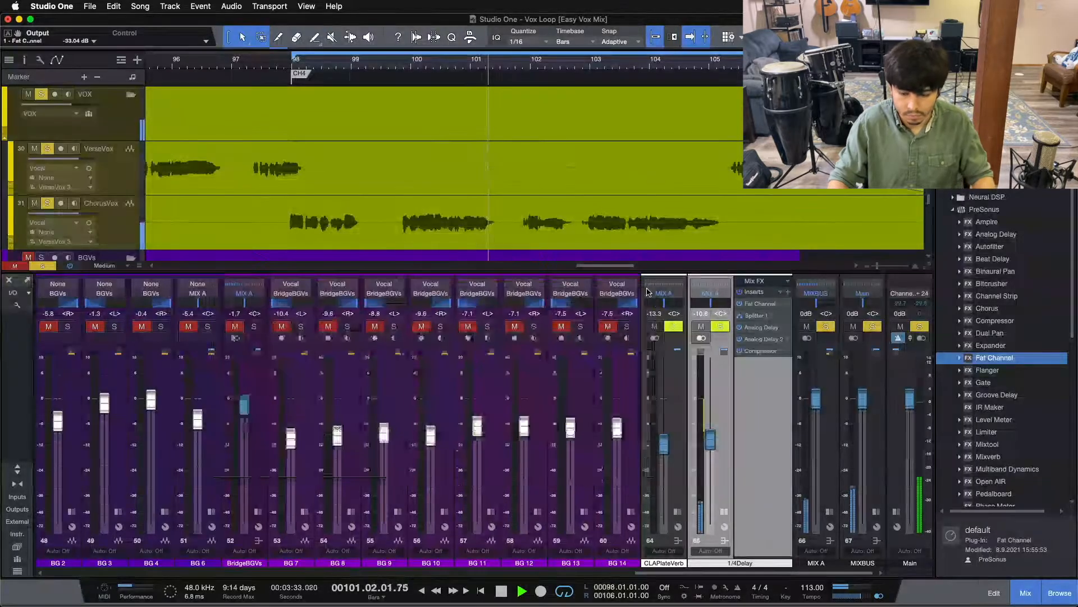
{"action": "key", "text": "space"}
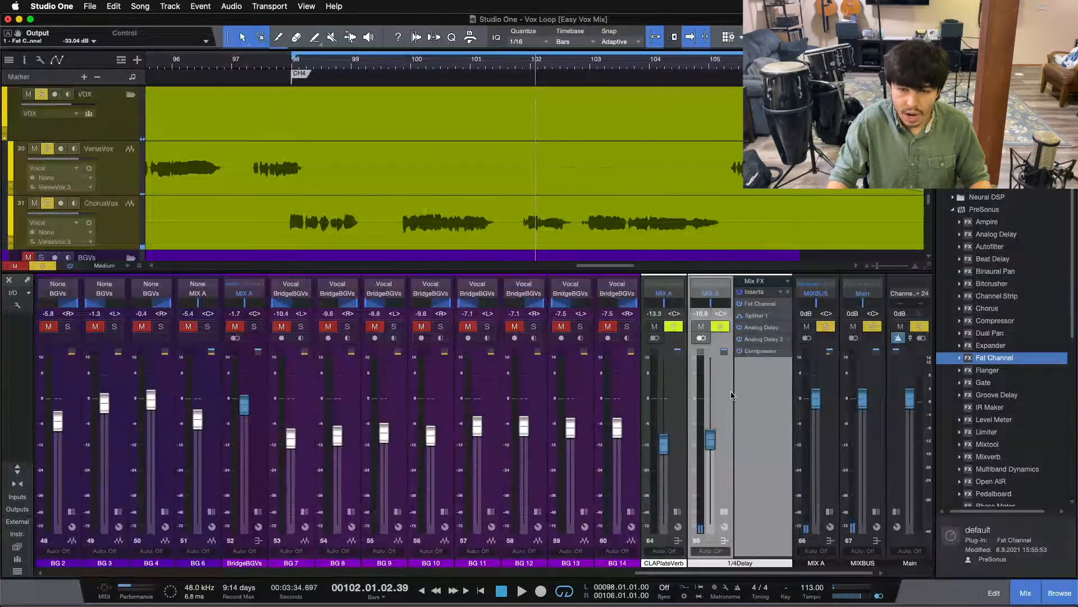
- Open the delay bus's sidechained Compressor, play from the loop start, and lower its threshold to −31.68 dB
{"action": "left_click", "coordinate": [756, 304]}
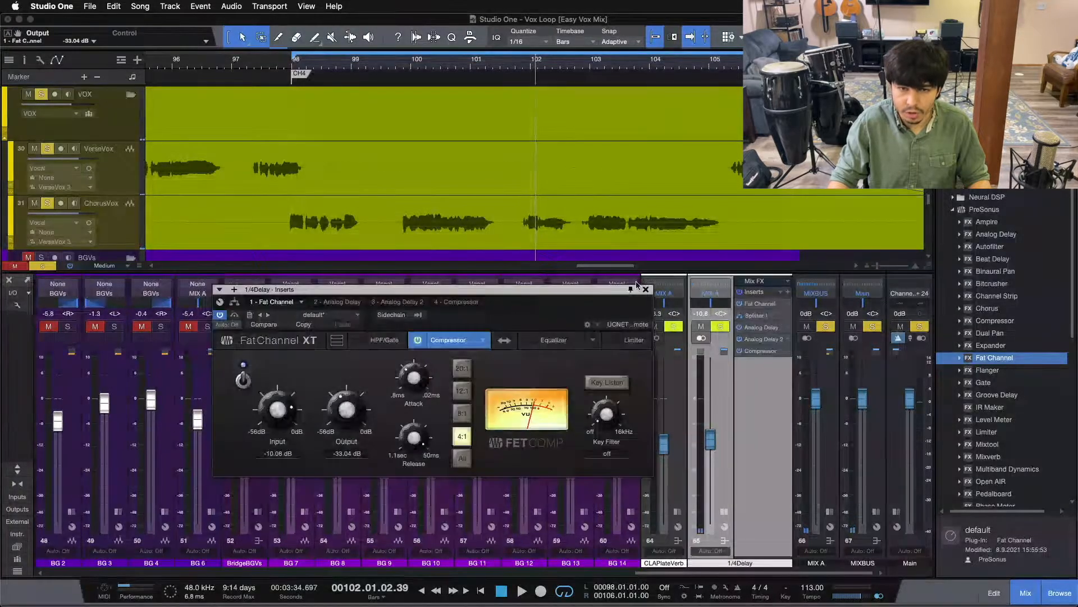
{"action": "left_click", "coordinate": [756, 351]}
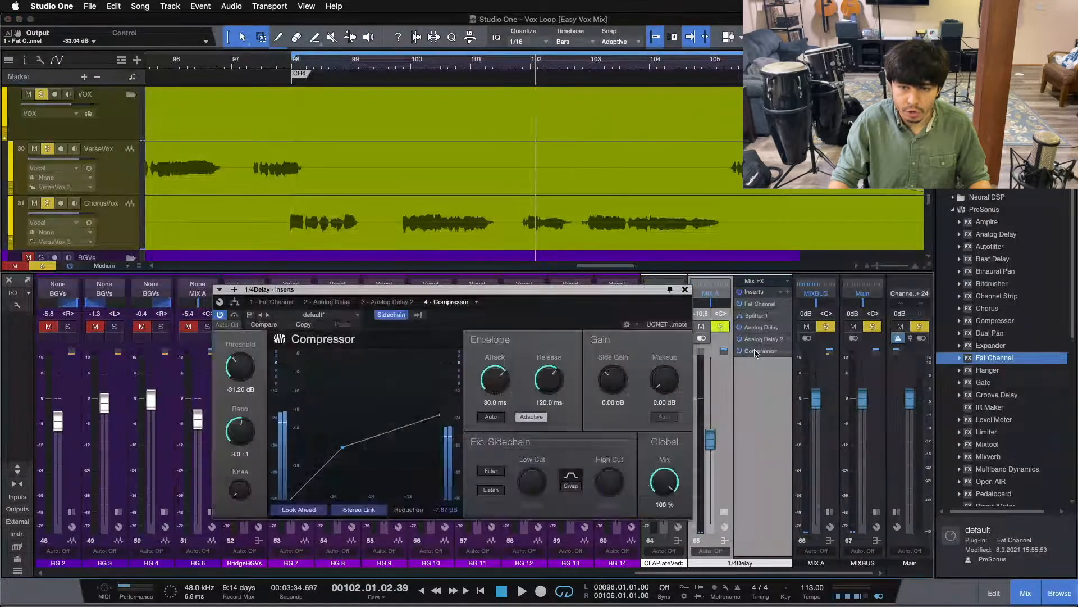
{"action": "left_click_drag", "start_coordinate": [560, 316], "coordinate": [611, 294]}
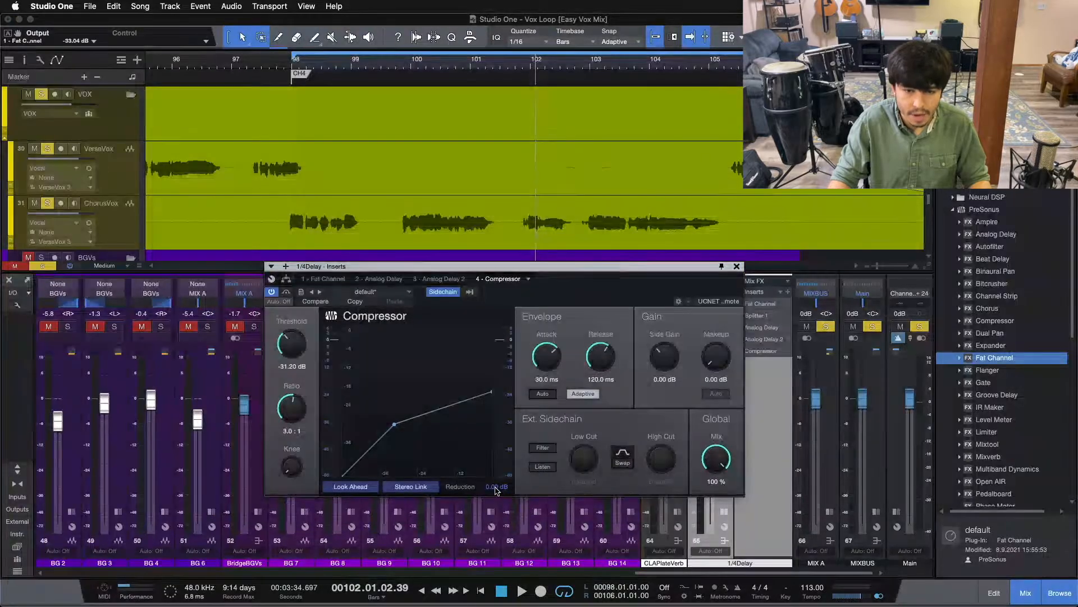
{"action": "key", "text": "KP_1"}
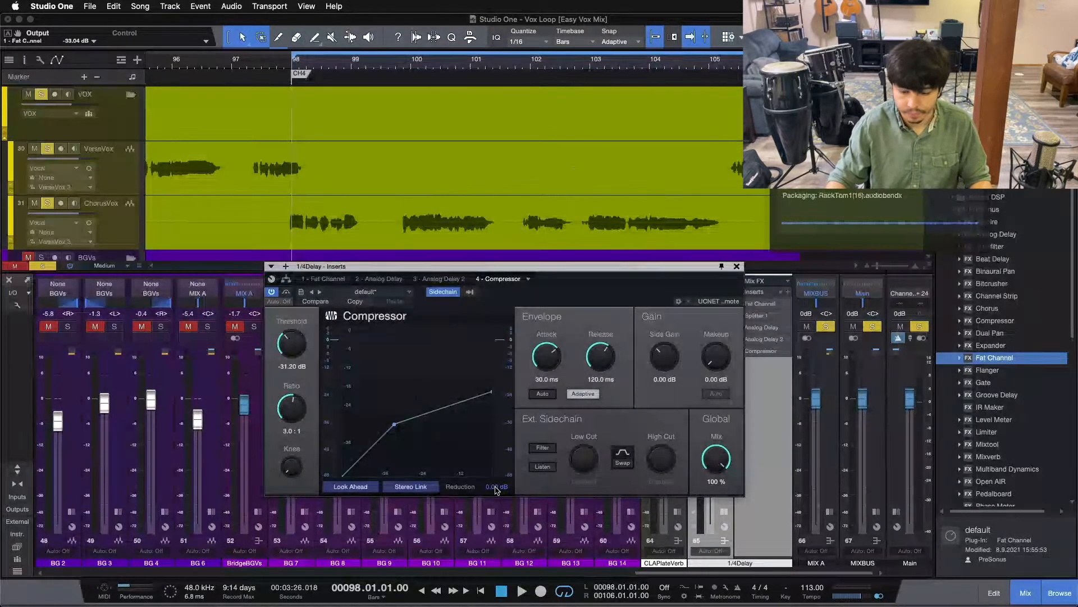
{"action": "key", "text": "space"}
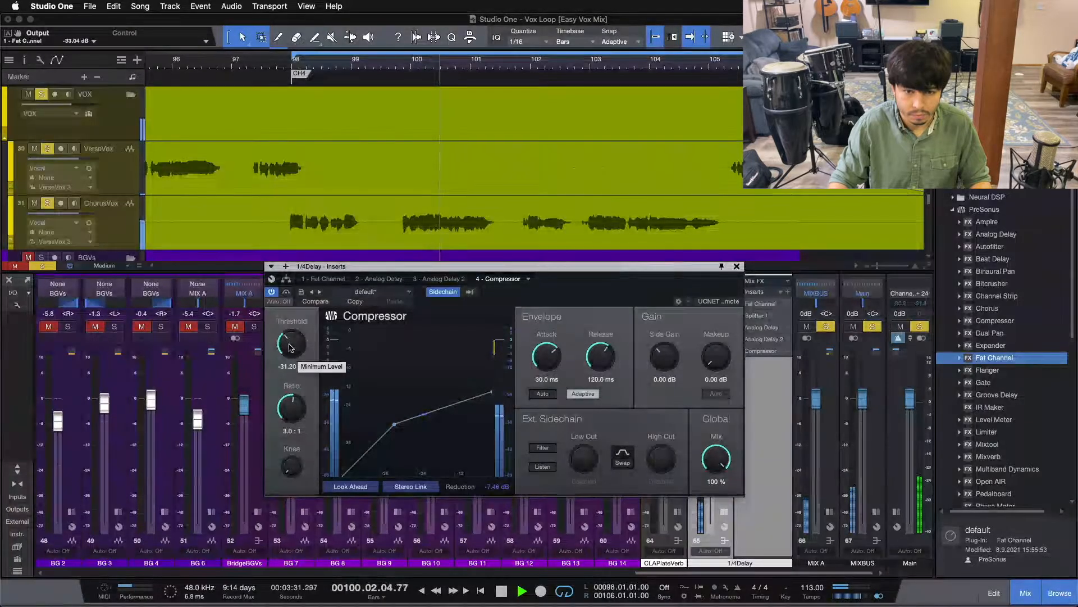
{"action": "scroll", "coordinate": [290, 347], "scroll_direction": "down", "scroll_amount": 2}
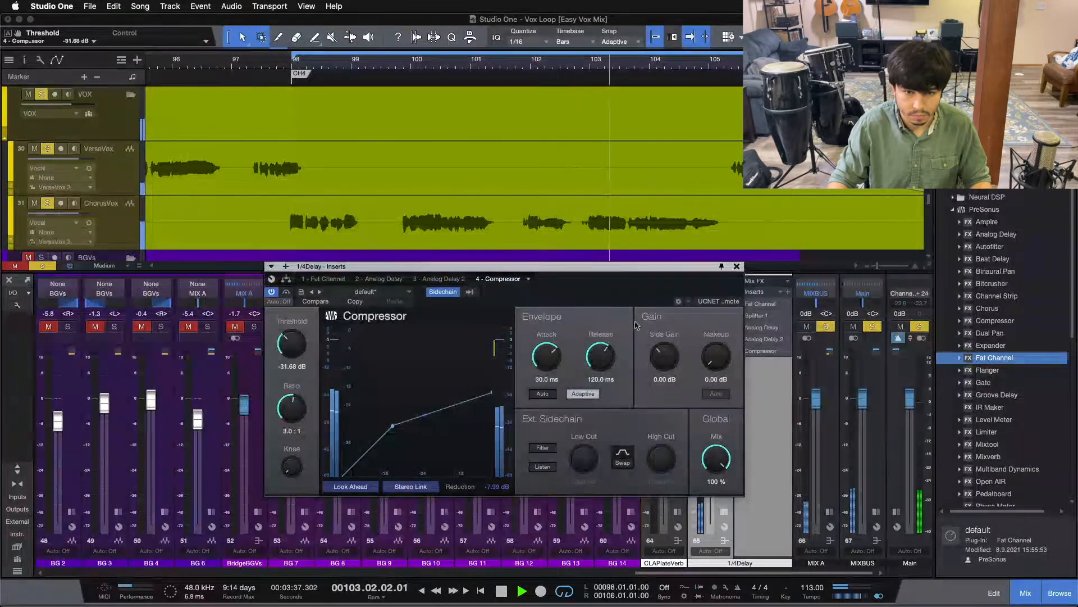
{"action": "left_click", "coordinate": [736, 267]}
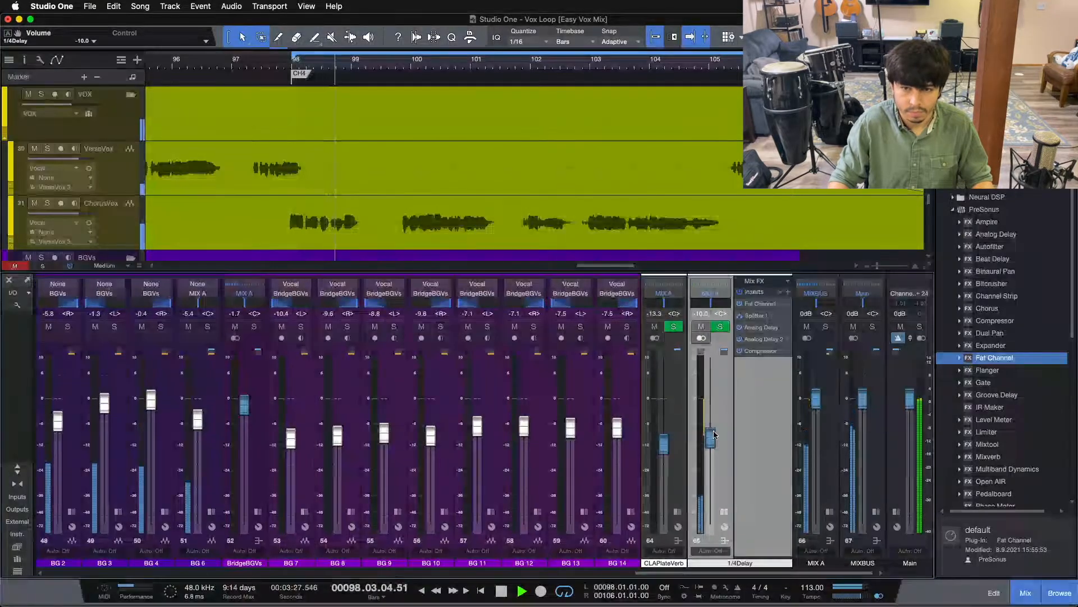
- Balance the 1/4Delay bus against the full mix during playback by setting its fader to −12.5 dB, then stop
{"action": "left_click_drag", "start_coordinate": [711, 439], "coordinate": [714, 434]}
{"action": "scroll", "coordinate": [714, 434], "scroll_direction": "down", "scroll_amount": 3}
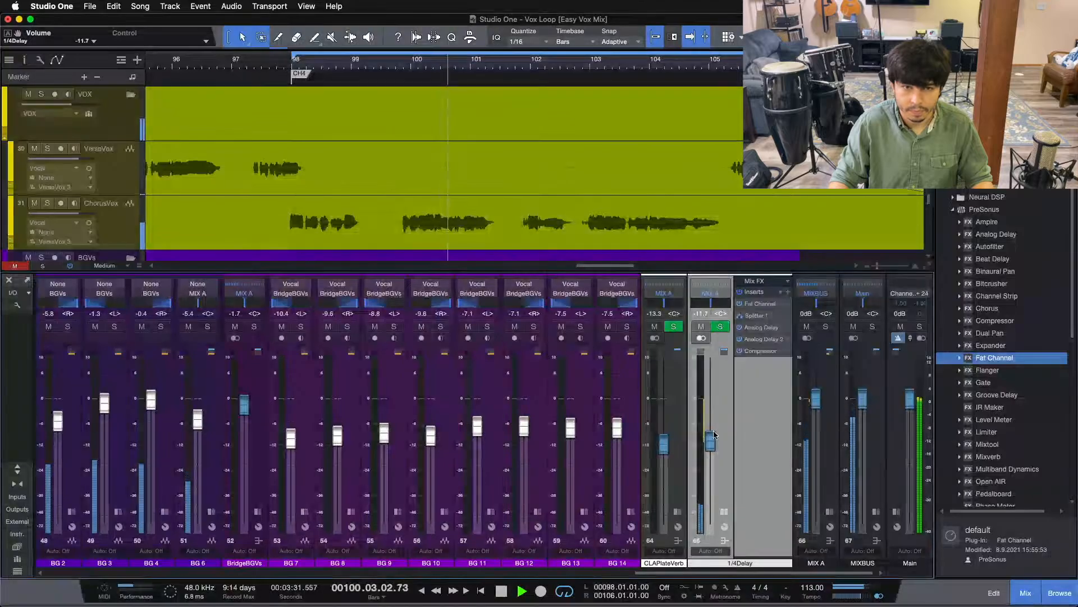
{"action": "scroll", "coordinate": [713, 435], "scroll_direction": "down", "scroll_amount": 1}
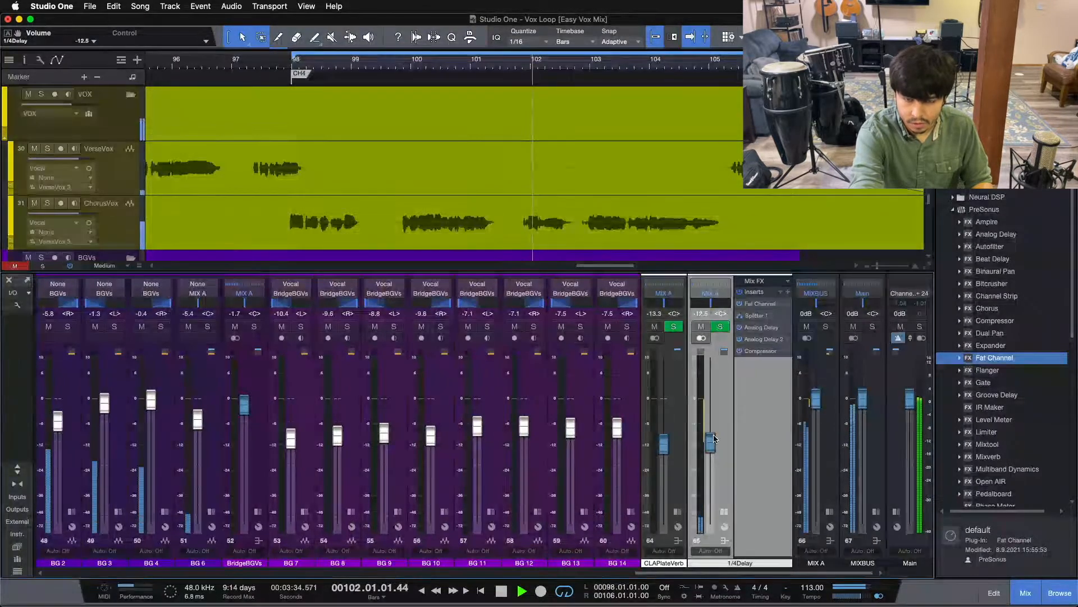
{"action": "key", "text": "space"}
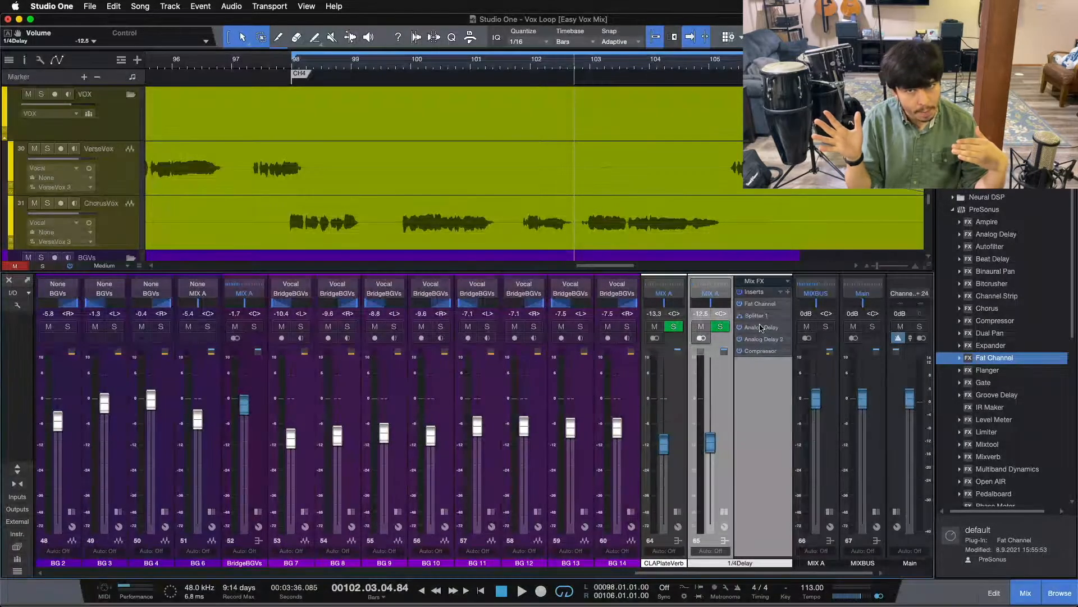
- Review the sidechained Compressor's settings on the 1/4Delay bus, then open the bus's Fat Channel
{"action": "left_click", "coordinate": [754, 351]}
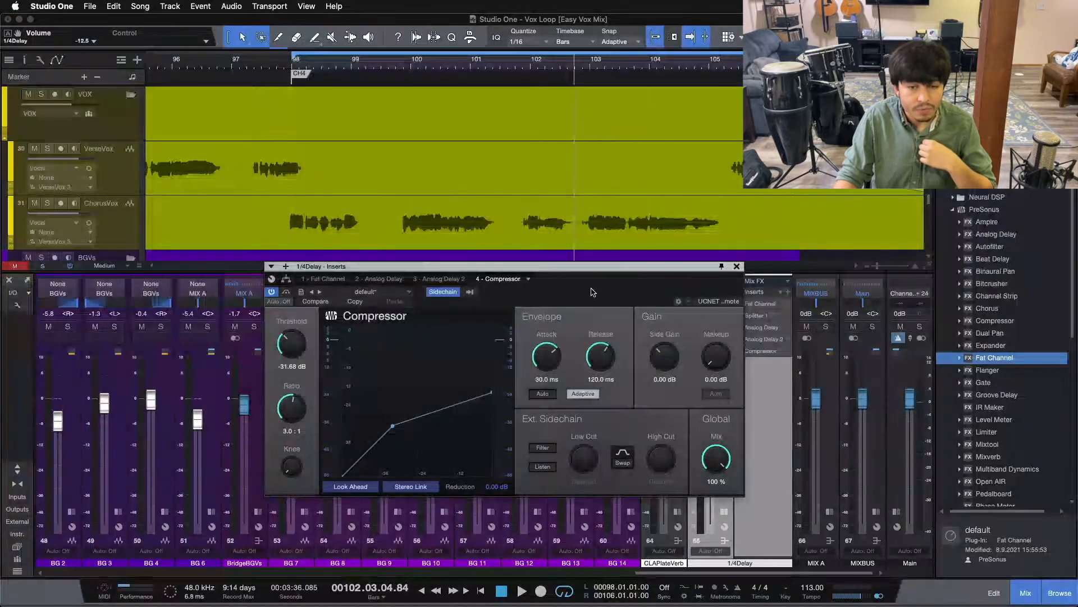
{"action": "left_click_drag", "start_coordinate": [593, 292], "coordinate": [593, 323]}
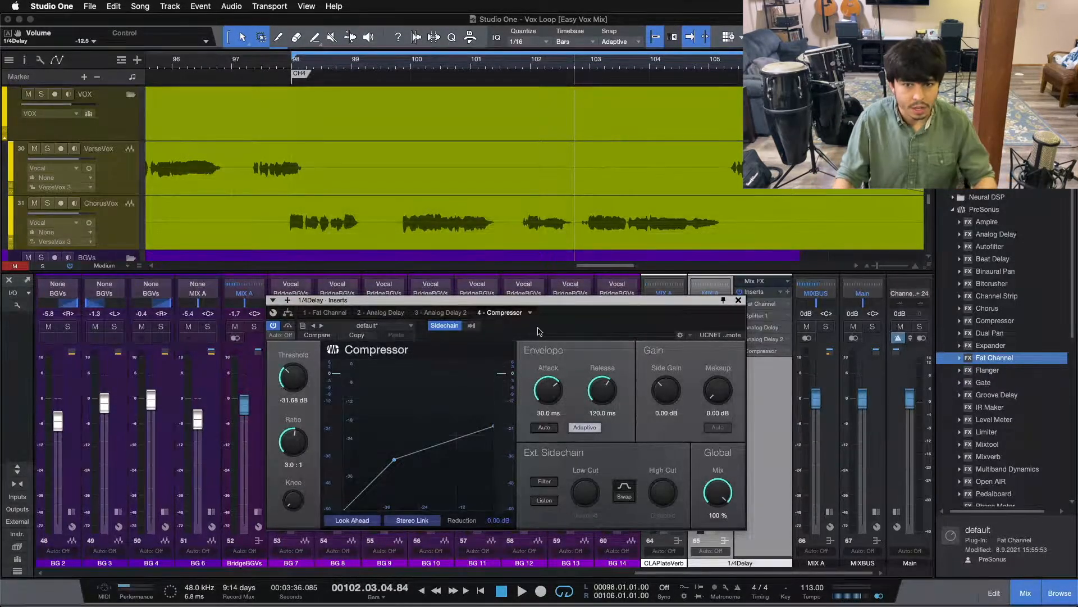
{"action": "left_click", "coordinate": [739, 301]}
{"action": "left_click", "coordinate": [760, 304]}
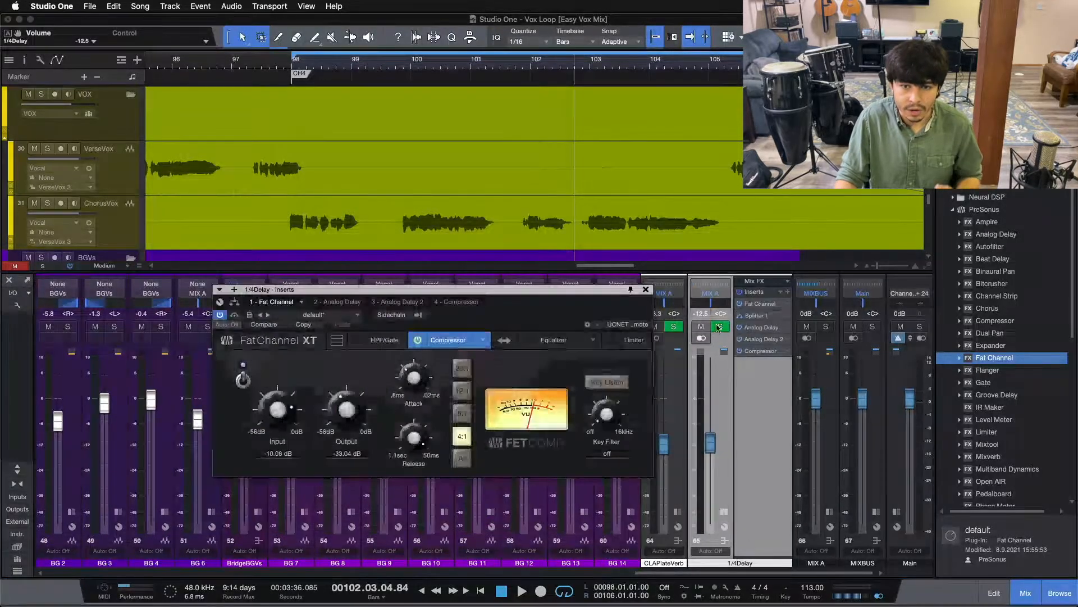